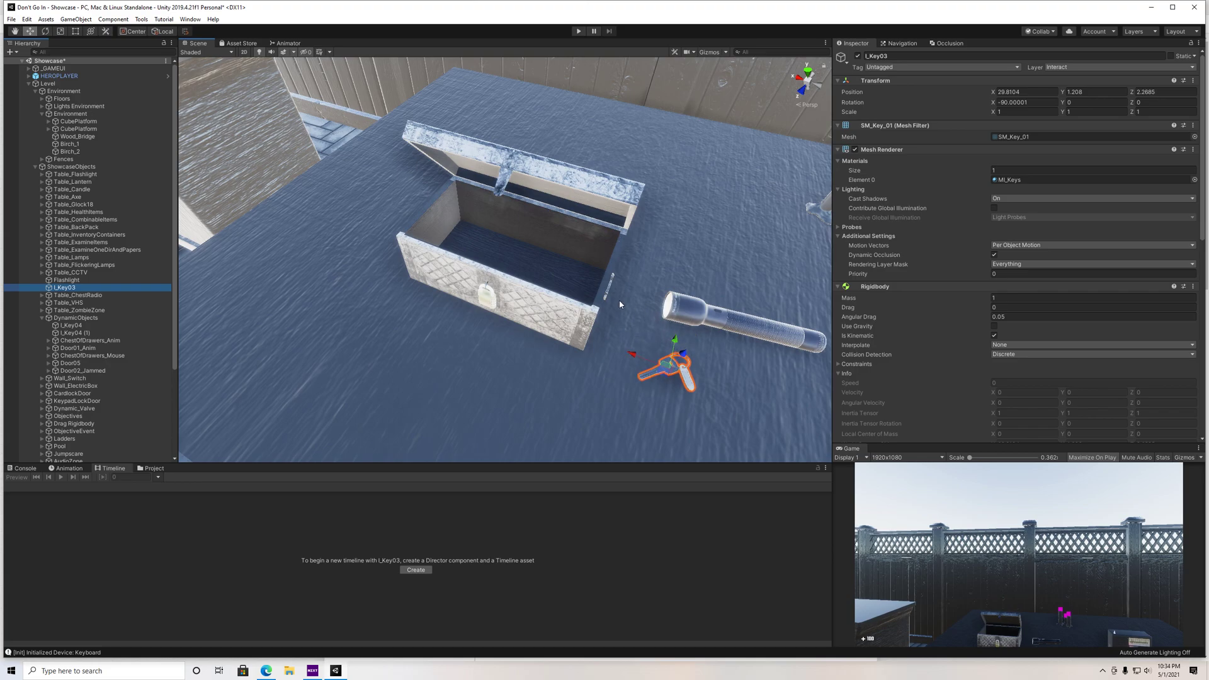
- Close the chest lid by setting the Y rotation of ChestTop to 0
alt+drag(530, 252, 526, 248)
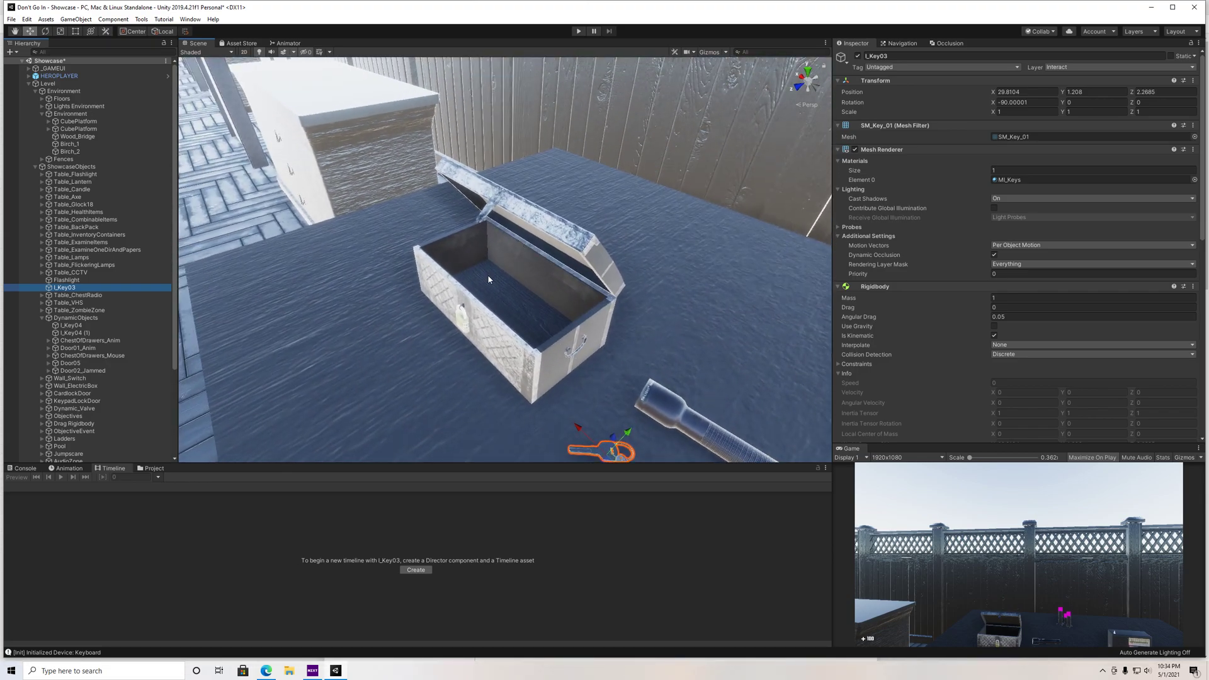
middle_drag(518, 343, 510, 318)
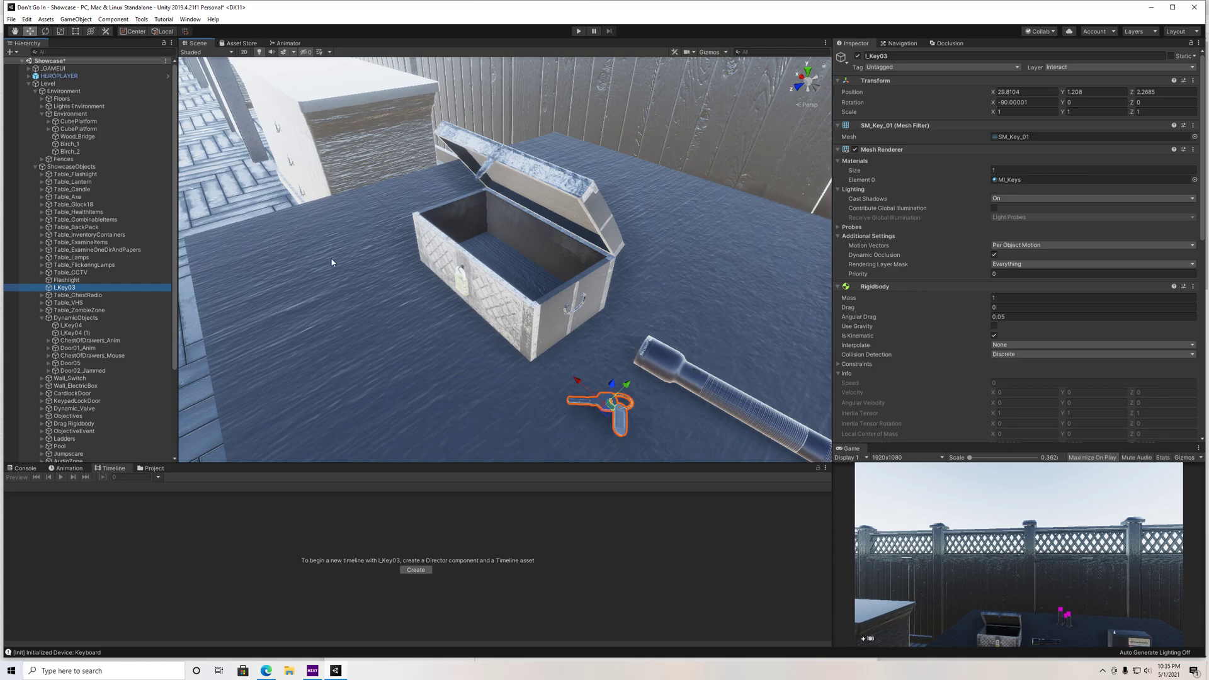
click(537, 191)
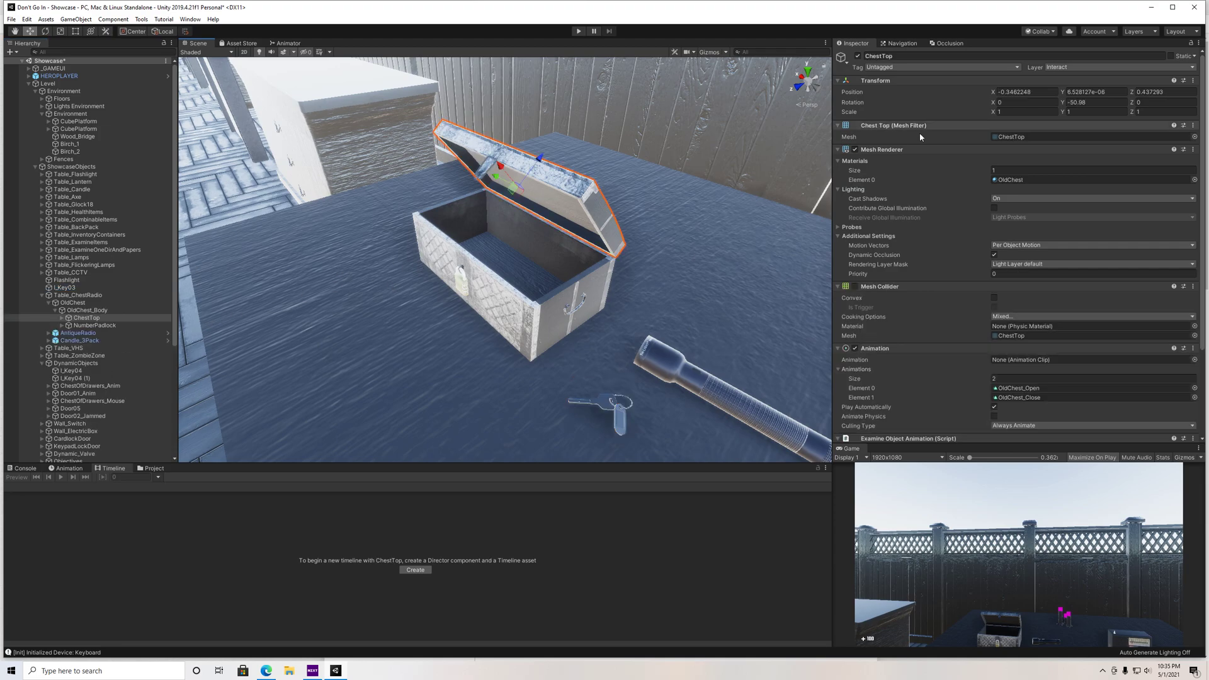
click(1096, 102)
text(0)
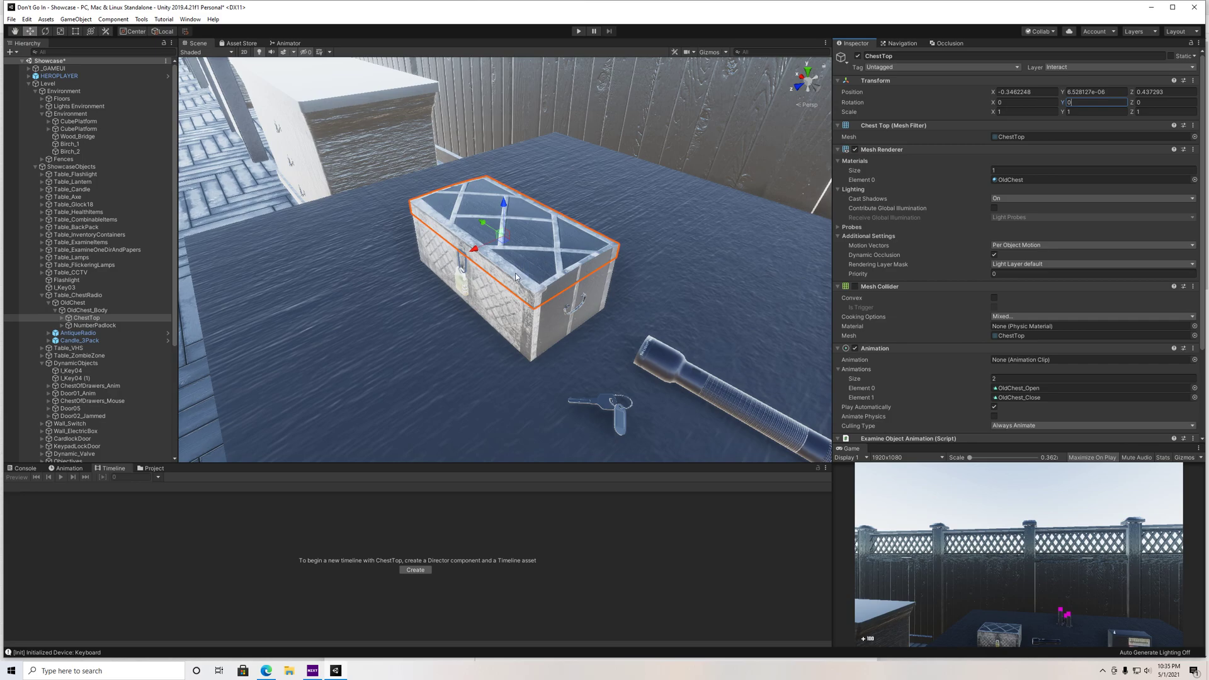
- Reopen the chest lid by changing the Y rotation of ChestTop to about -59
click(68, 304)
click(86, 317)
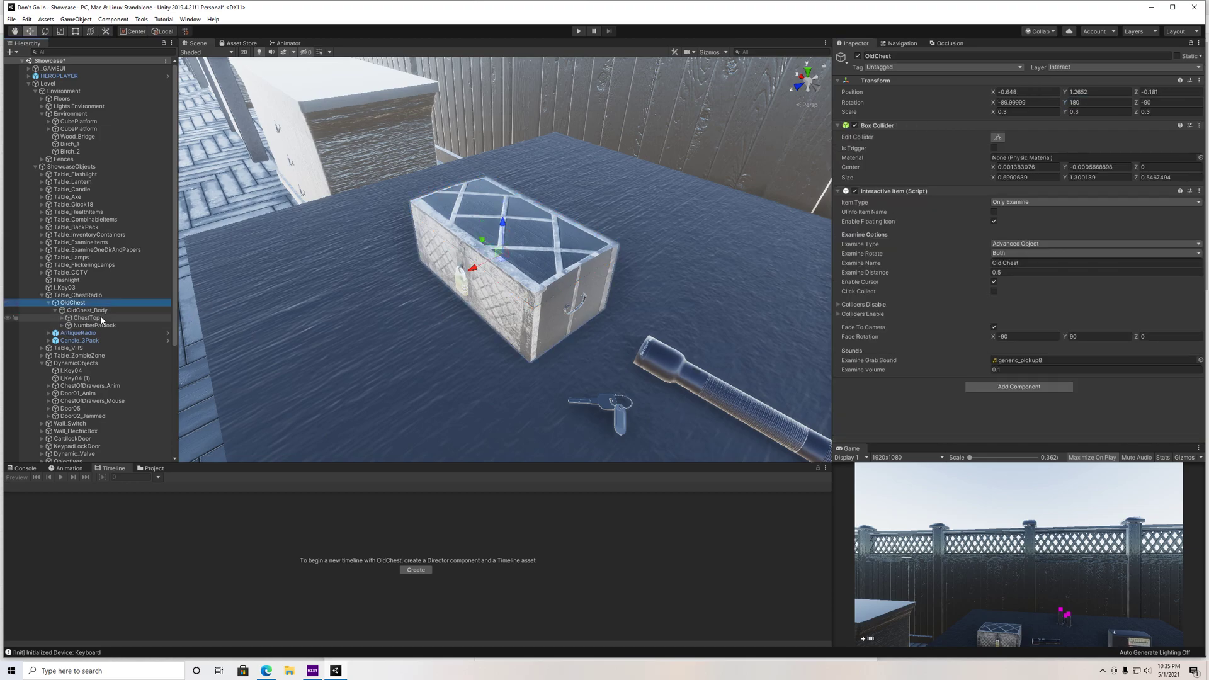
drag(1063, 103, 134, 112)
middle_drag(512, 207, 506, 228)
- Move the I_Key03 key across the table into the open chest, at about X 30.14, Z 2.18
click(596, 436)
drag(596, 436, 516, 289)
middle_drag(515, 290, 430, 348)
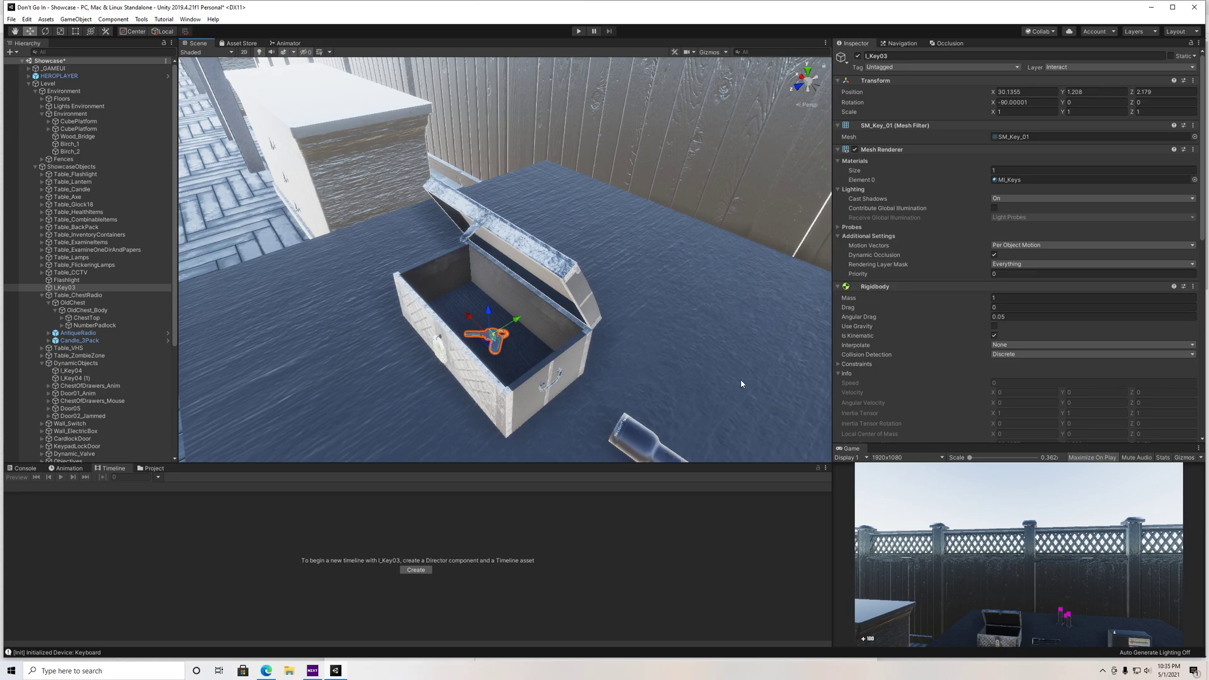
- Turn on Use Gravity and turn off Is Kinematic for the key's Rigidbody
scroll(934, 364, down, 3)
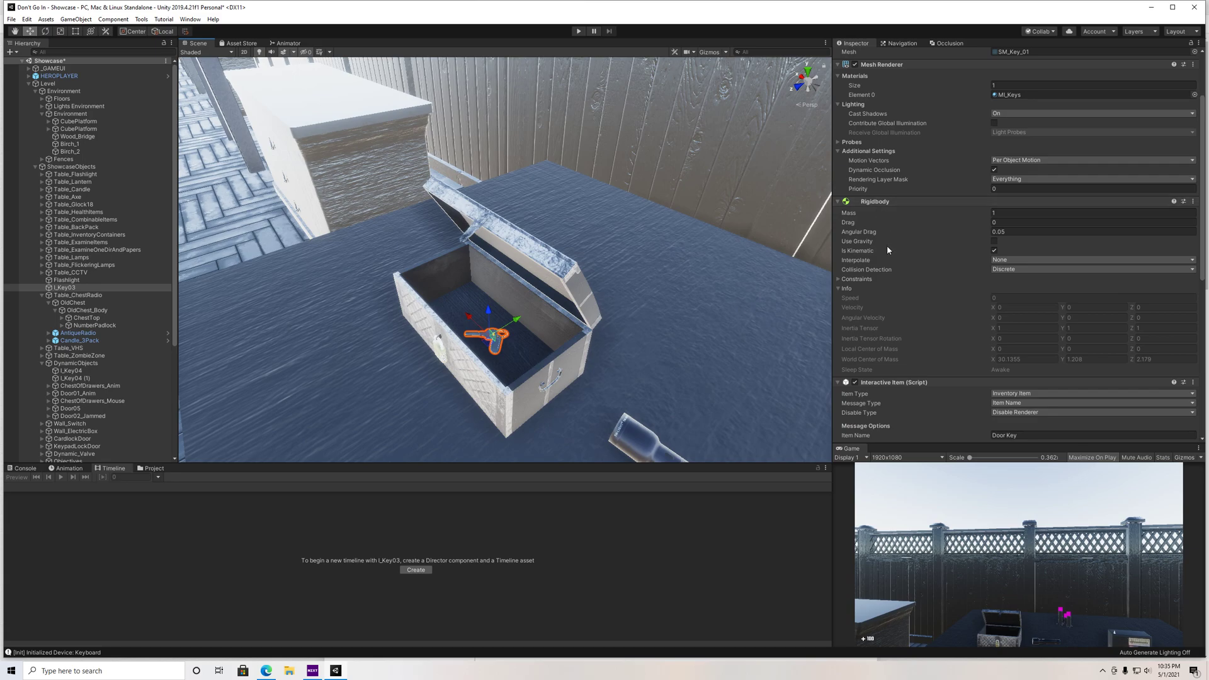
click(994, 251)
click(995, 251)
click(994, 241)
click(995, 251)
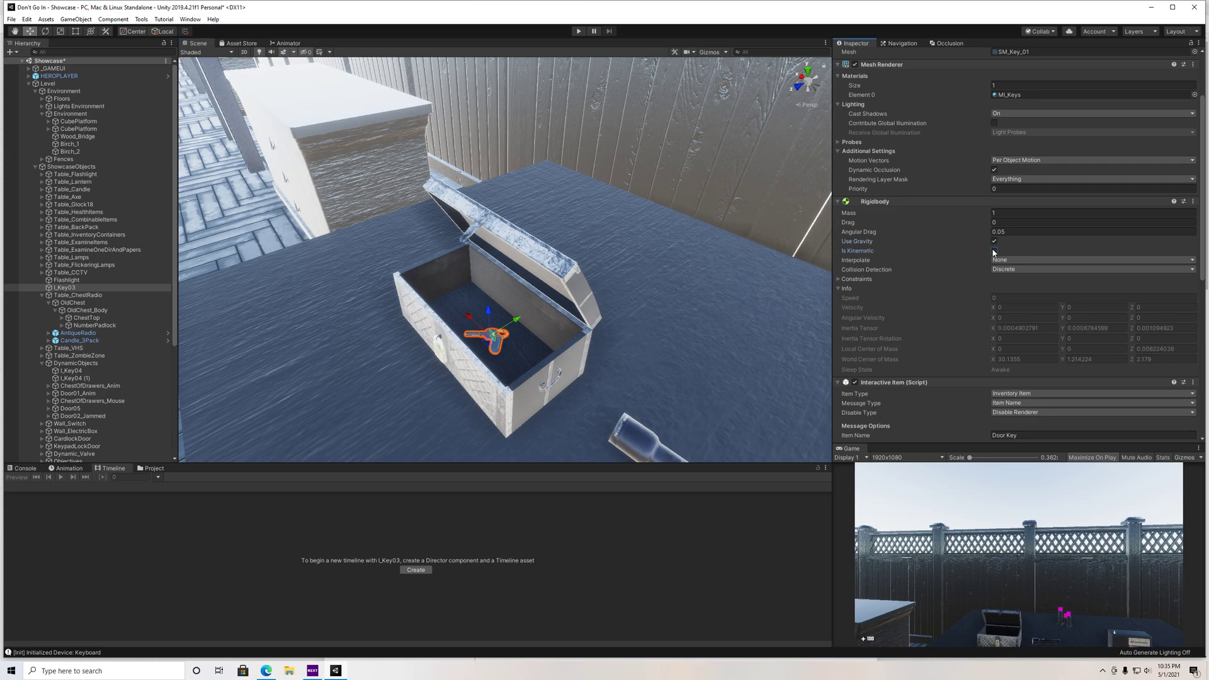
- Play-test the scene by examining and rotating the open chest with the key inside, and stop the game
click(579, 32)
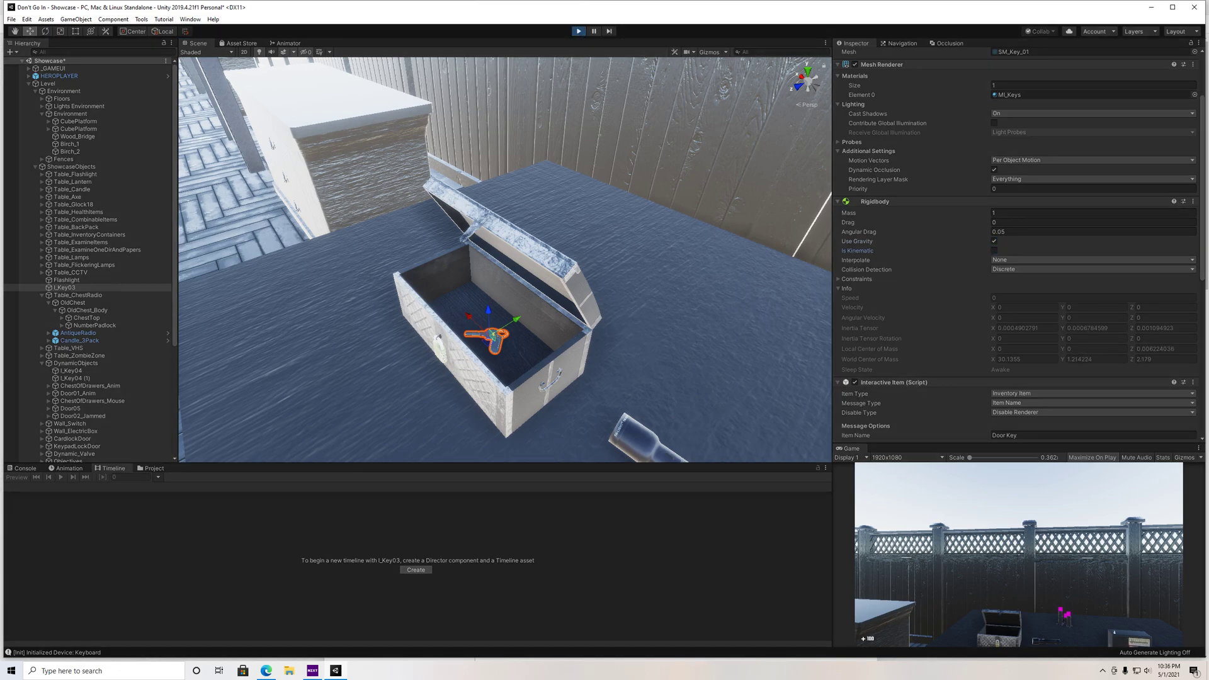
key(q)
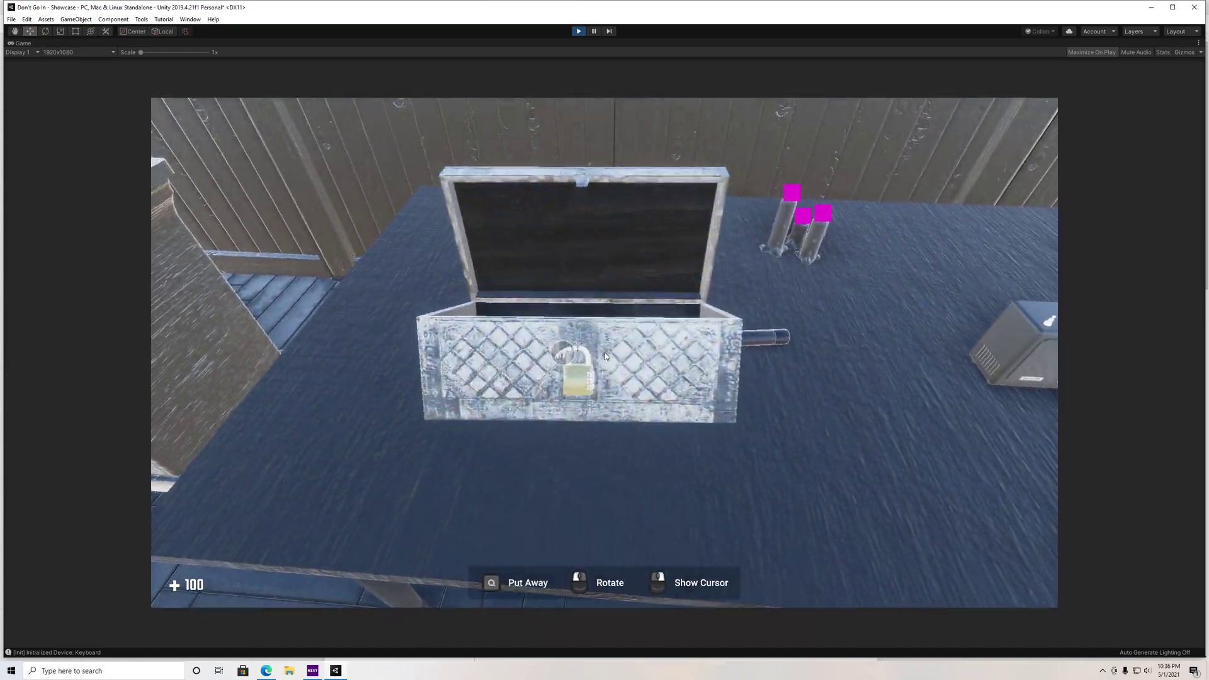
drag(605, 357, 605, 357)
key(q)
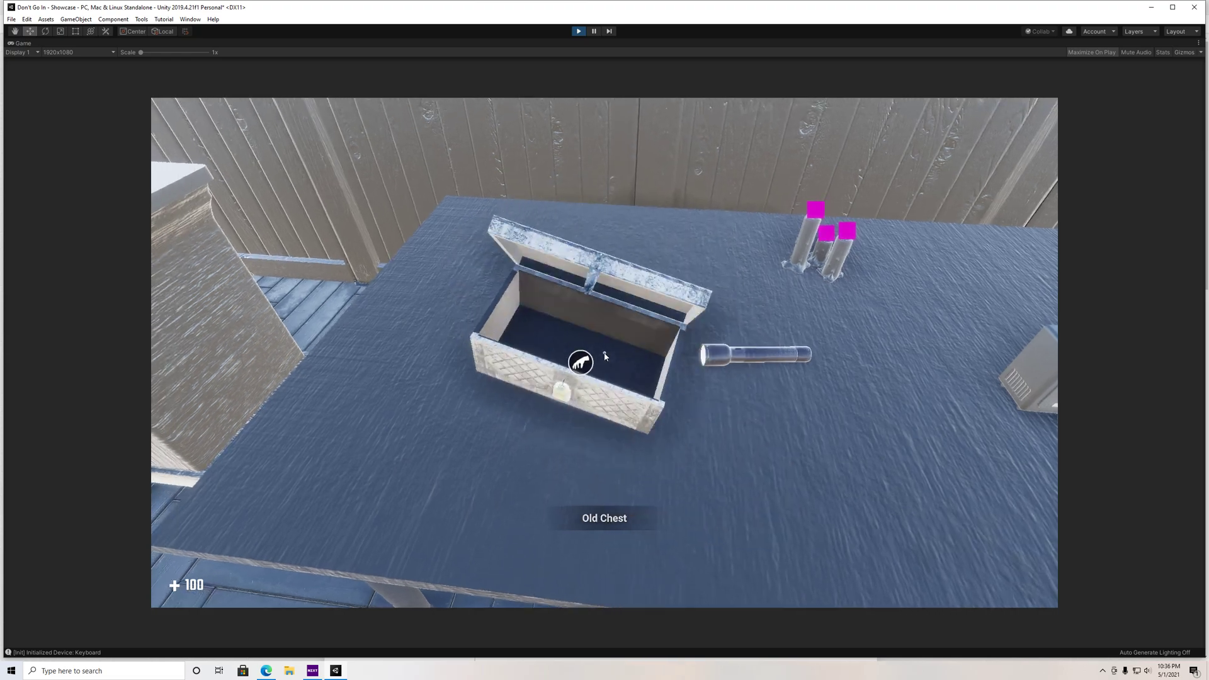
key(s)
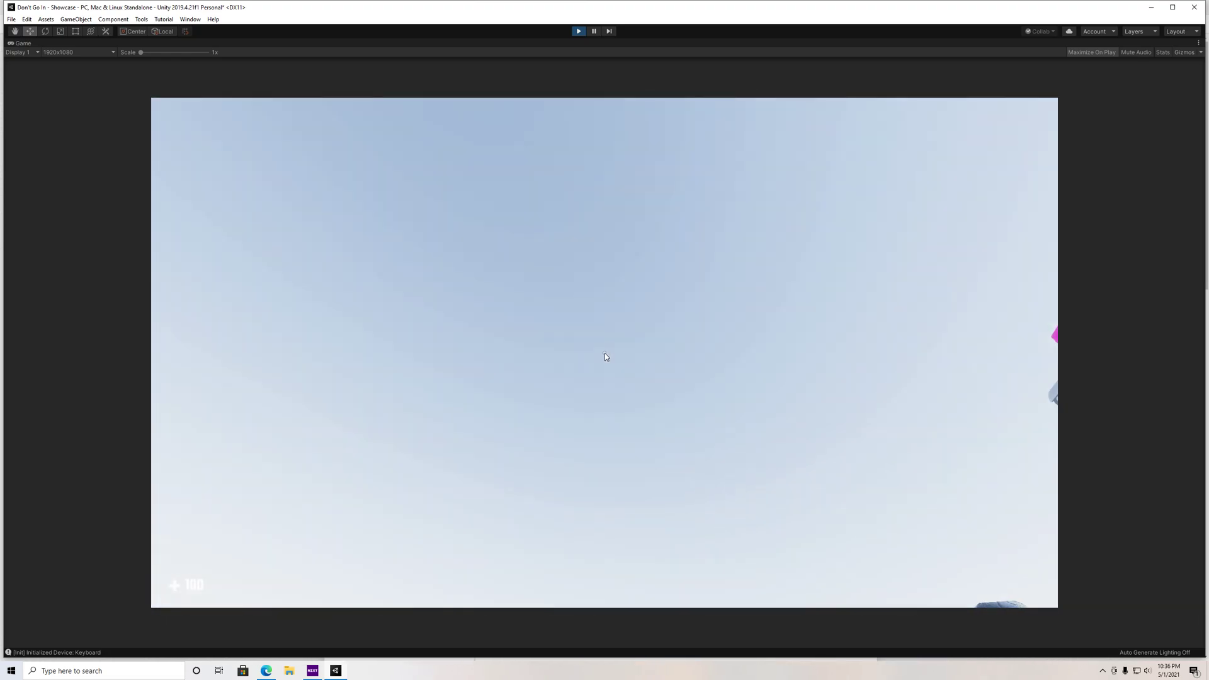
key(Escape)
click(579, 31)
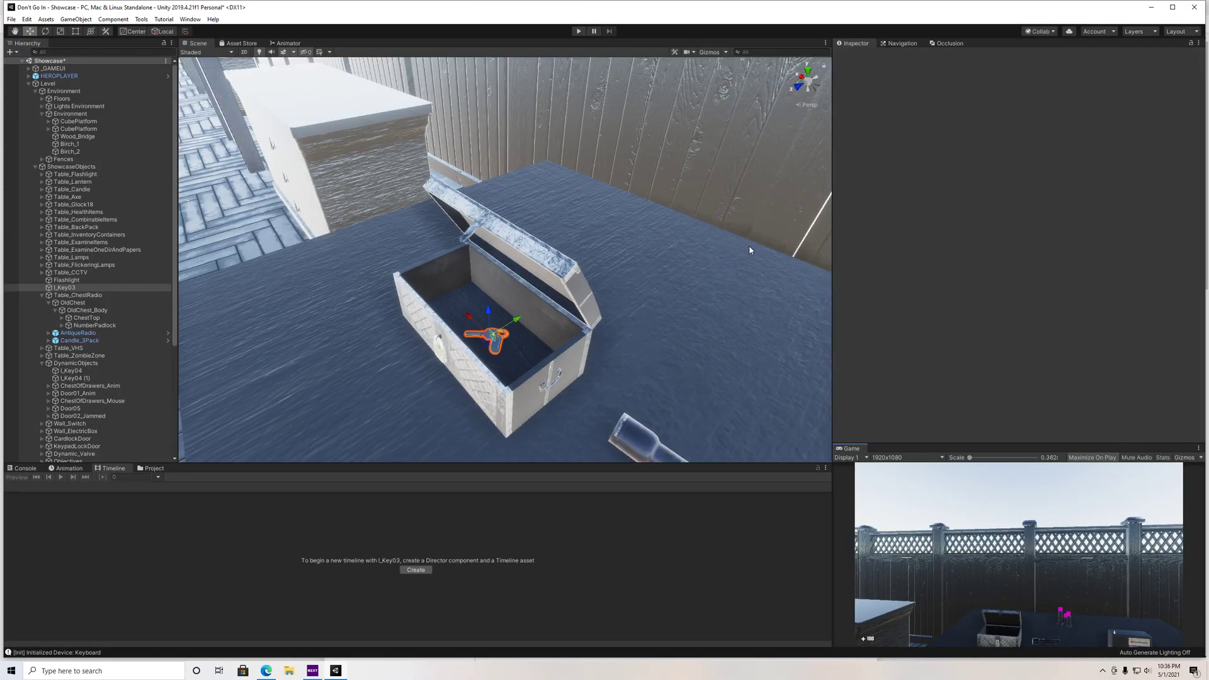
- Turn Use Gravity off and Is Kinematic back on for the key's Rigidbody
click(994, 279)
click(994, 289)
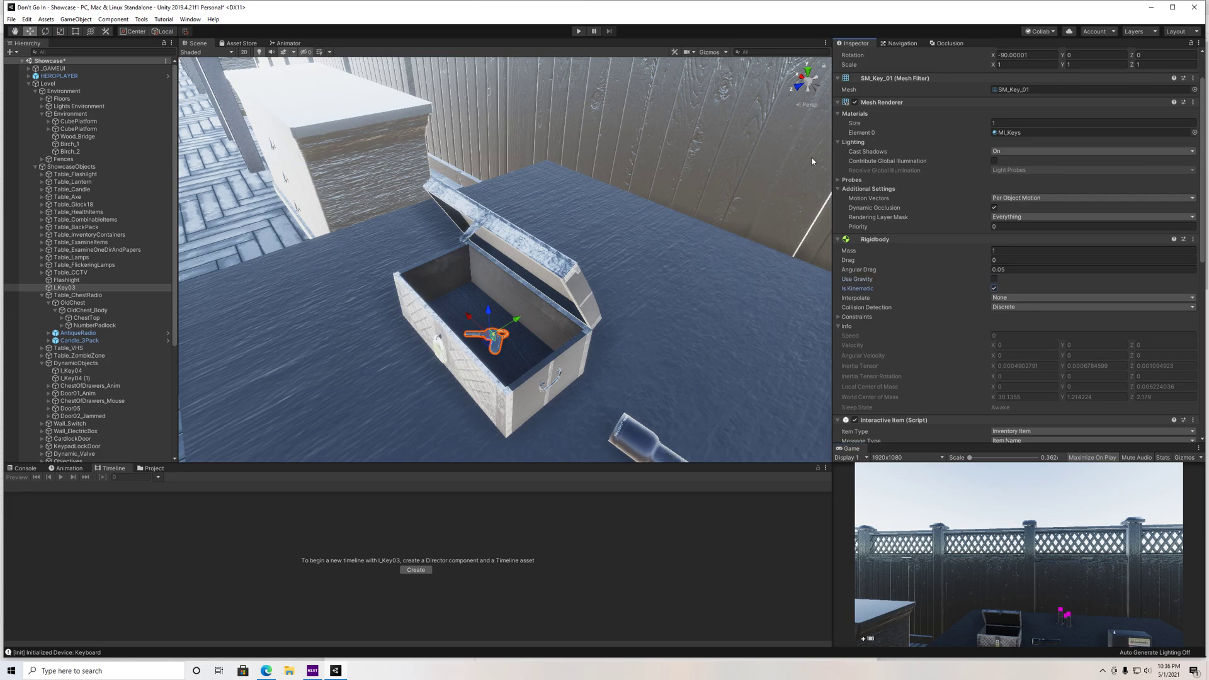
- Play-test examining the chest and interacting with it again using the kinematic key, and stop the game
click(579, 31)
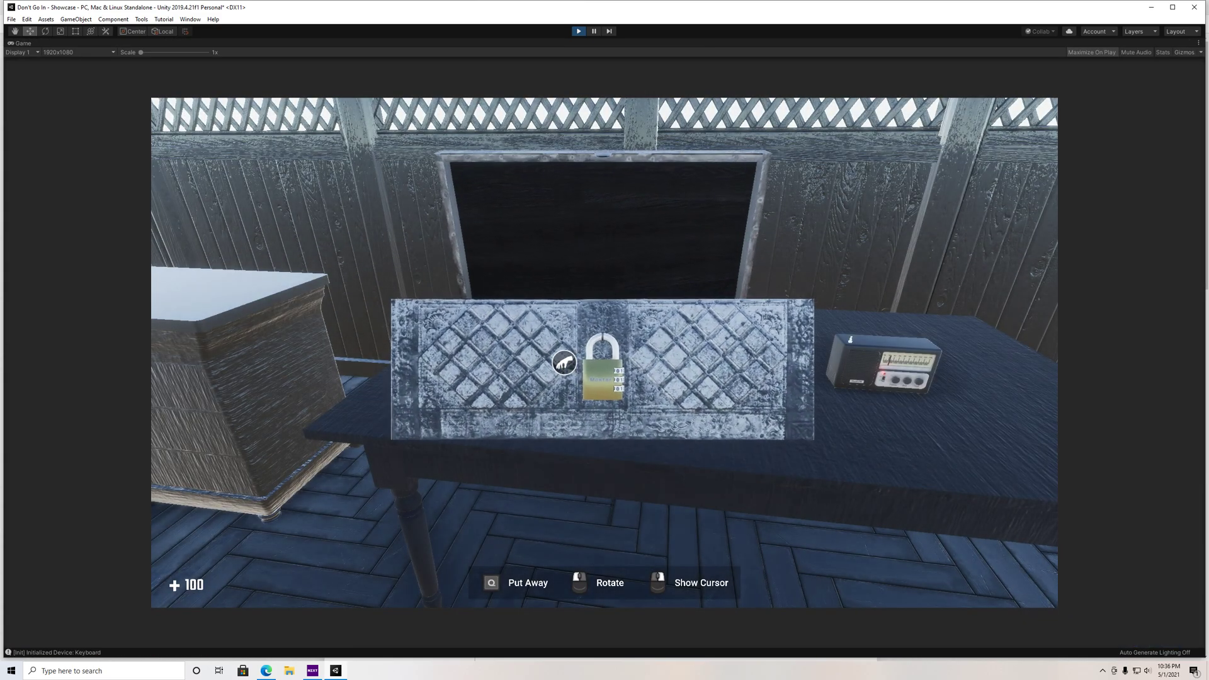
drag(564, 363, 564, 409)
key(q)
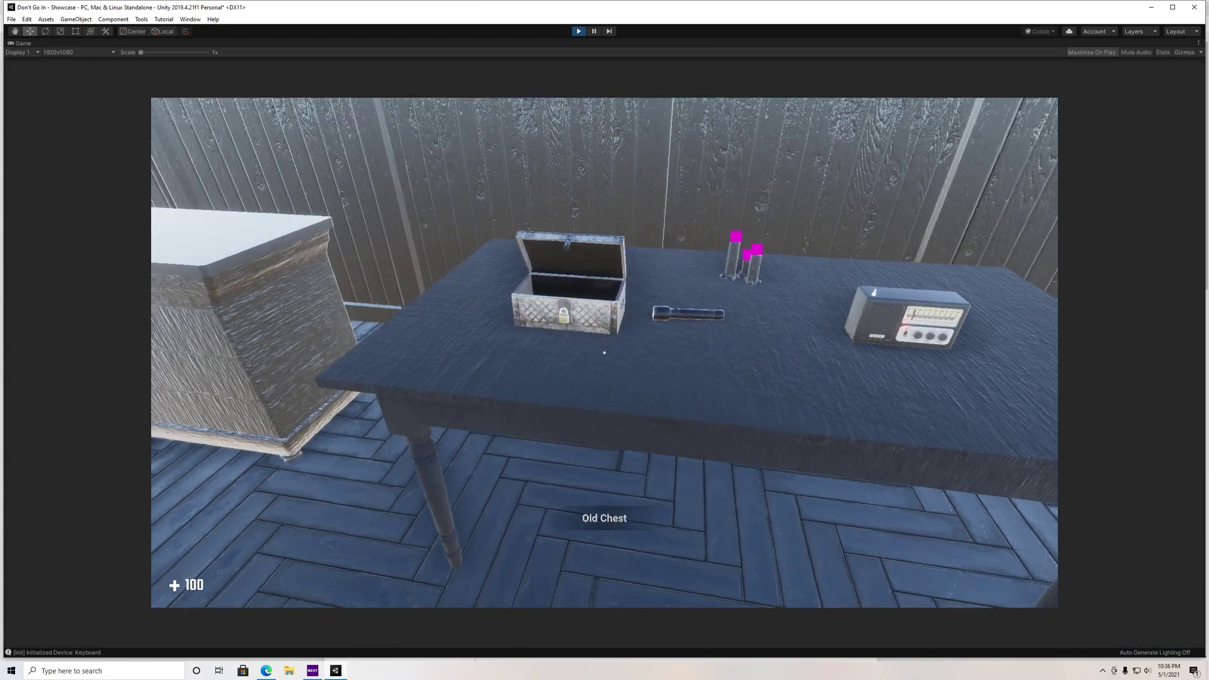
key(w)
key(e)
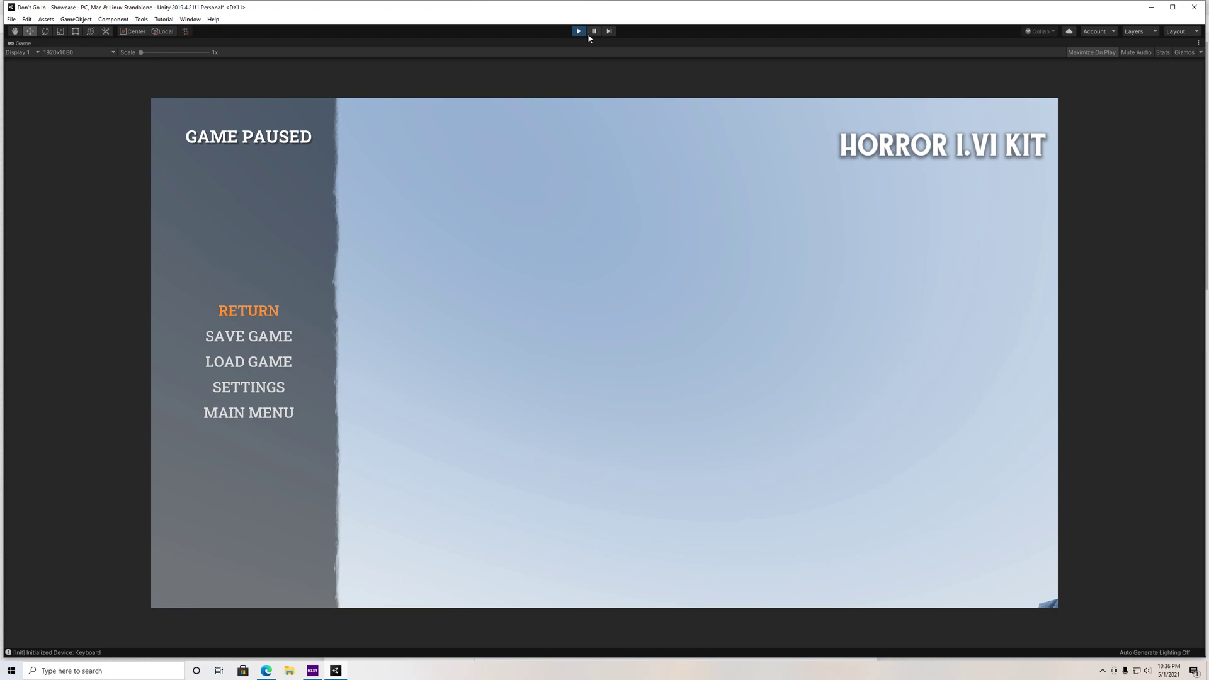
click(578, 31)
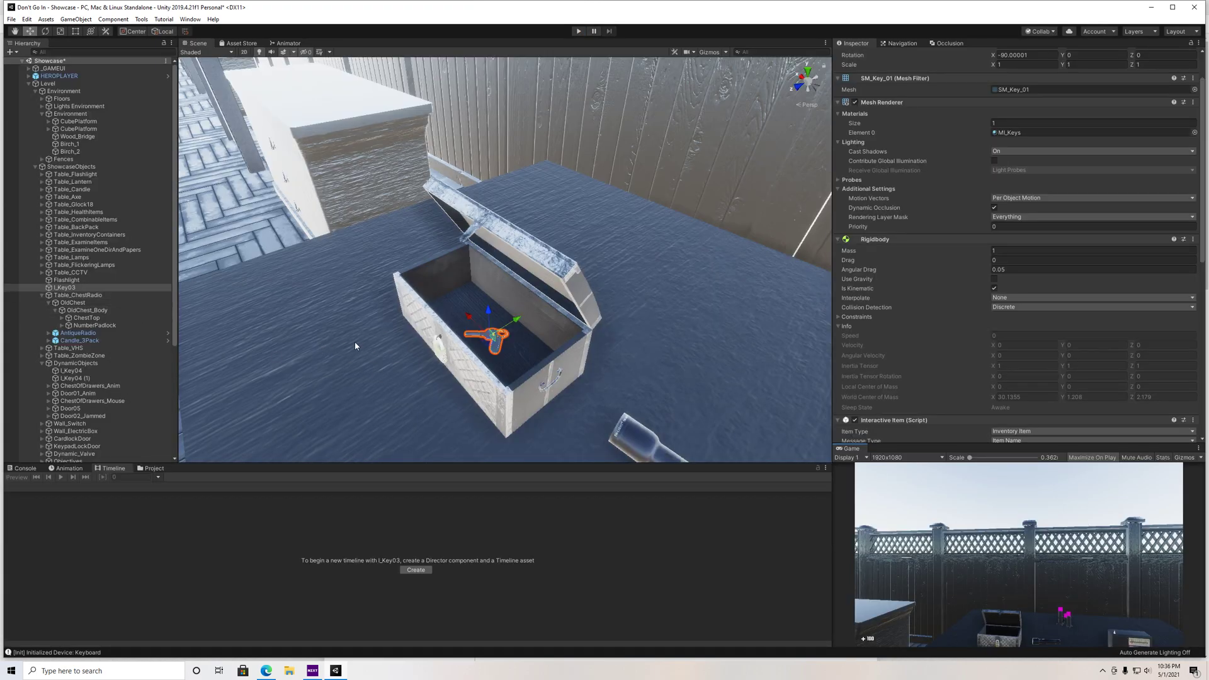
- Make I_Key03 a child of OldChest and play-test examining and rotating the chest with the key inside
drag(95, 287, 76, 306)
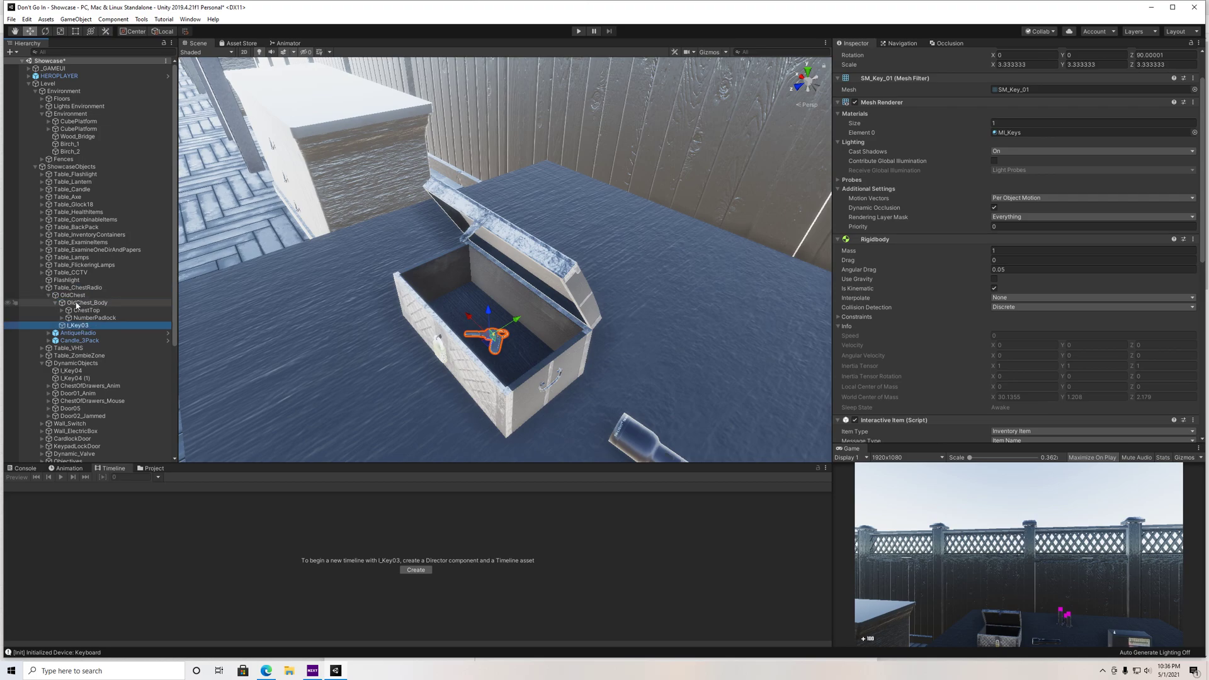
click(579, 32)
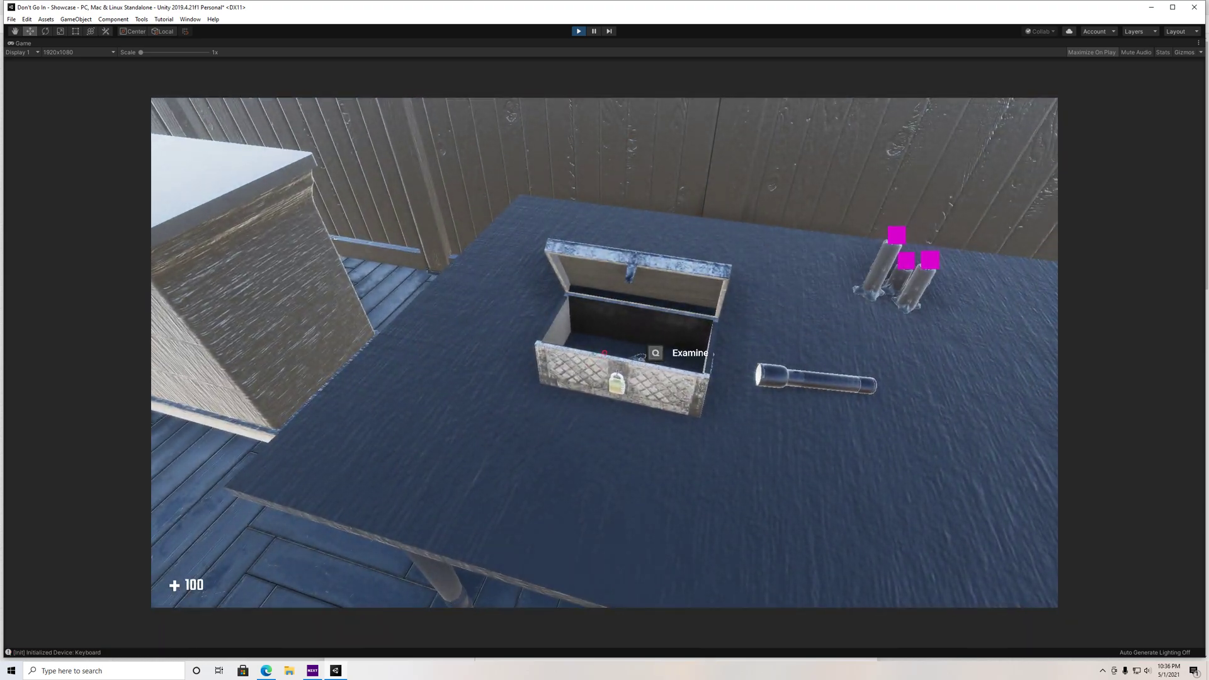
key(q)
drag(606, 353, 598, 435)
drag(755, 340, 775, 340)
key(q)
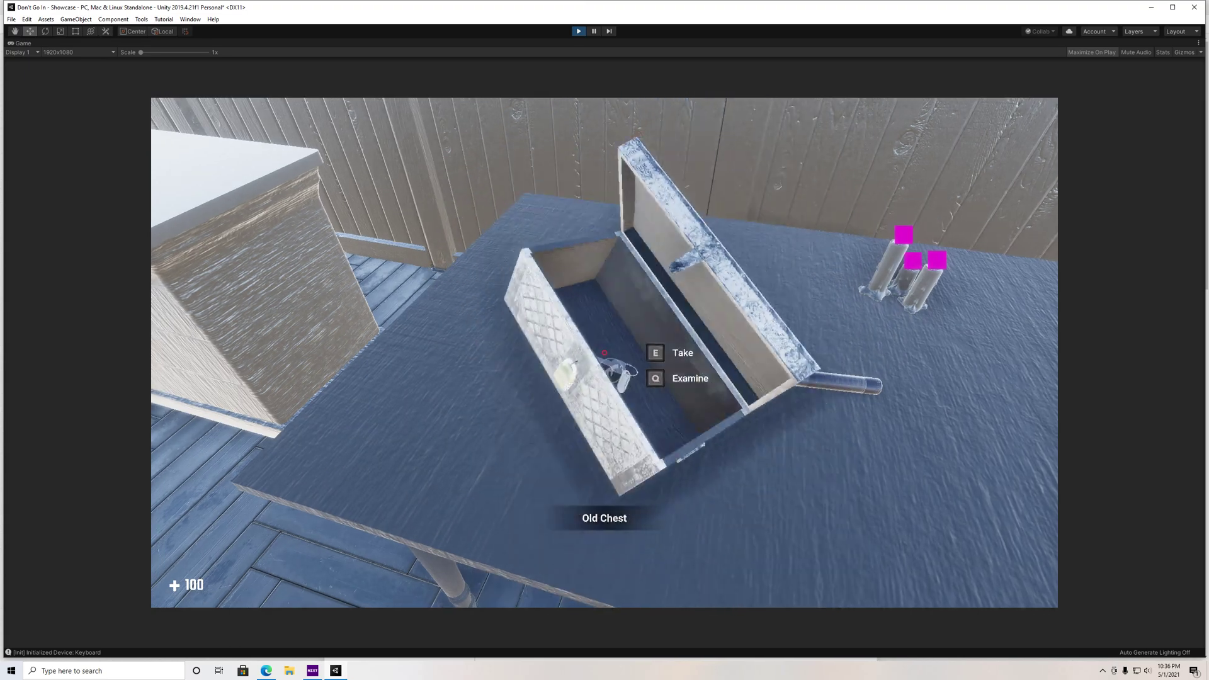
key(Escape)
click(578, 31)
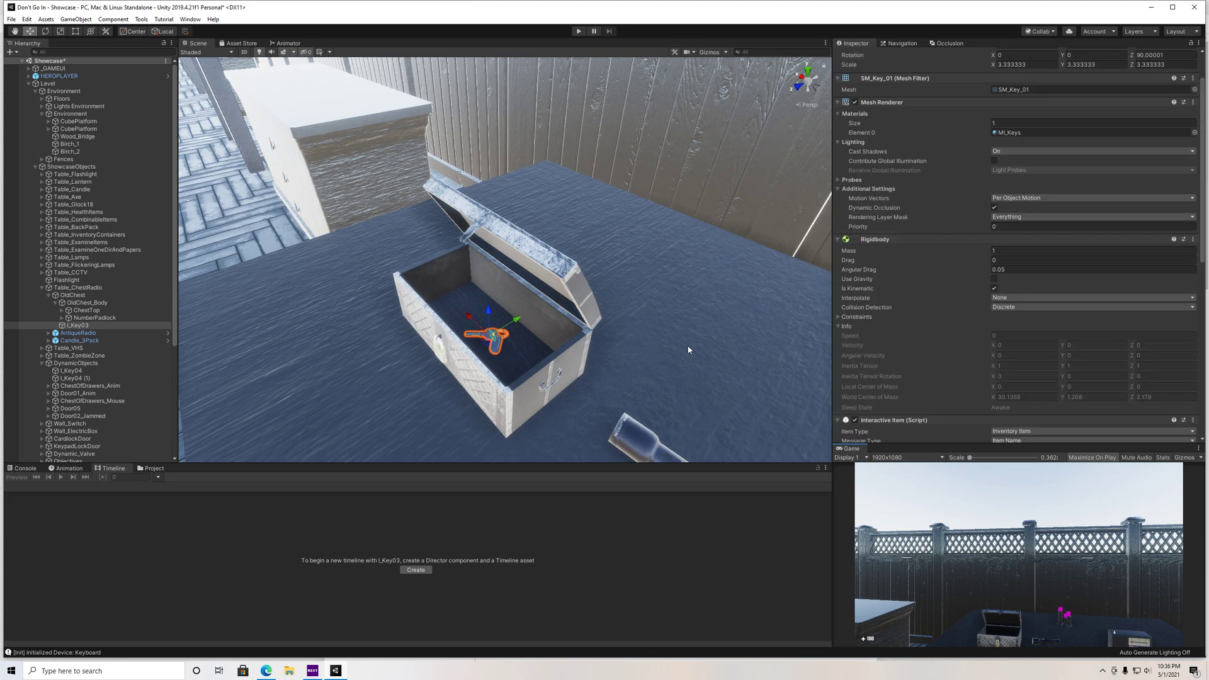
- Lower the key slightly so that it sits on the floor of the chest
drag(490, 314, 492, 317)
alt+drag(458, 385, 567, 286)
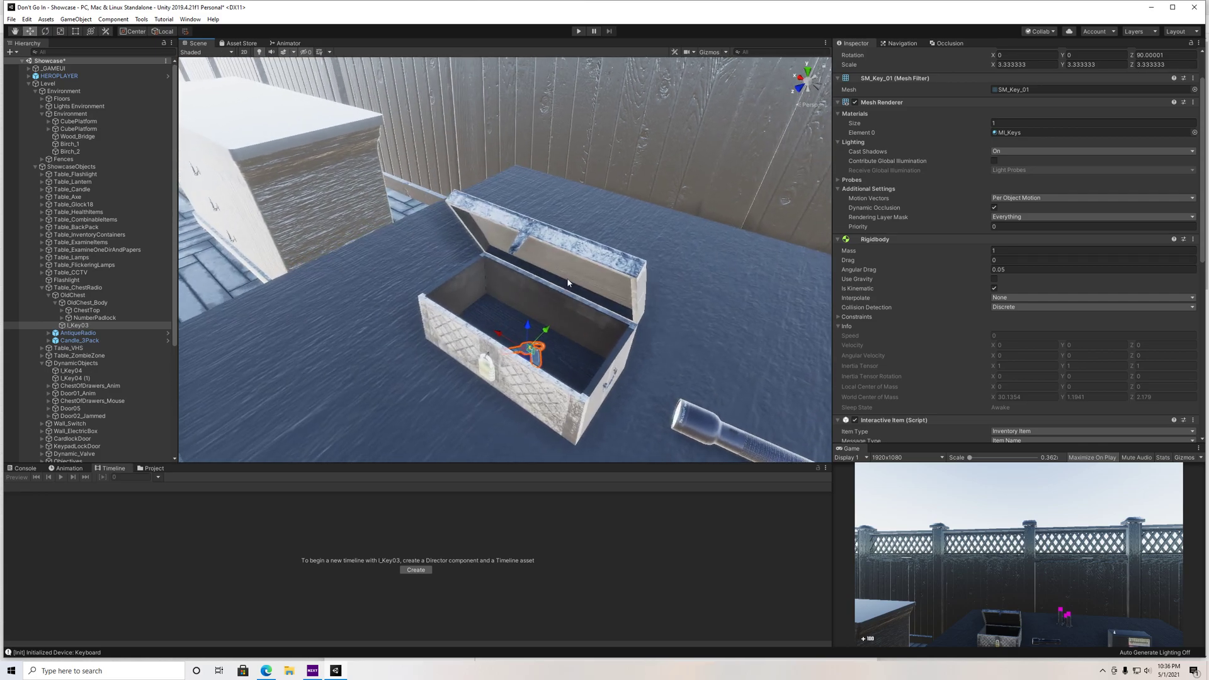
- Set the Y rotation of ChestTop to 0 so the lid closes over the key
click(567, 285)
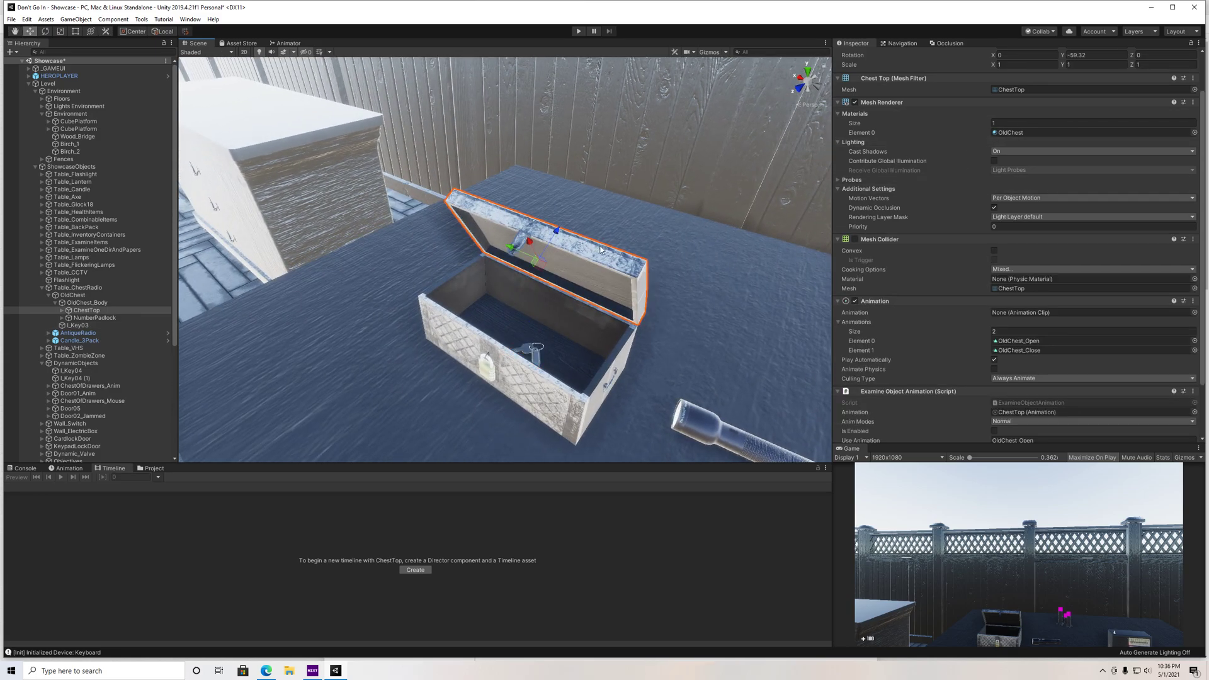
scroll(890, 156, up, 2)
click(1101, 103)
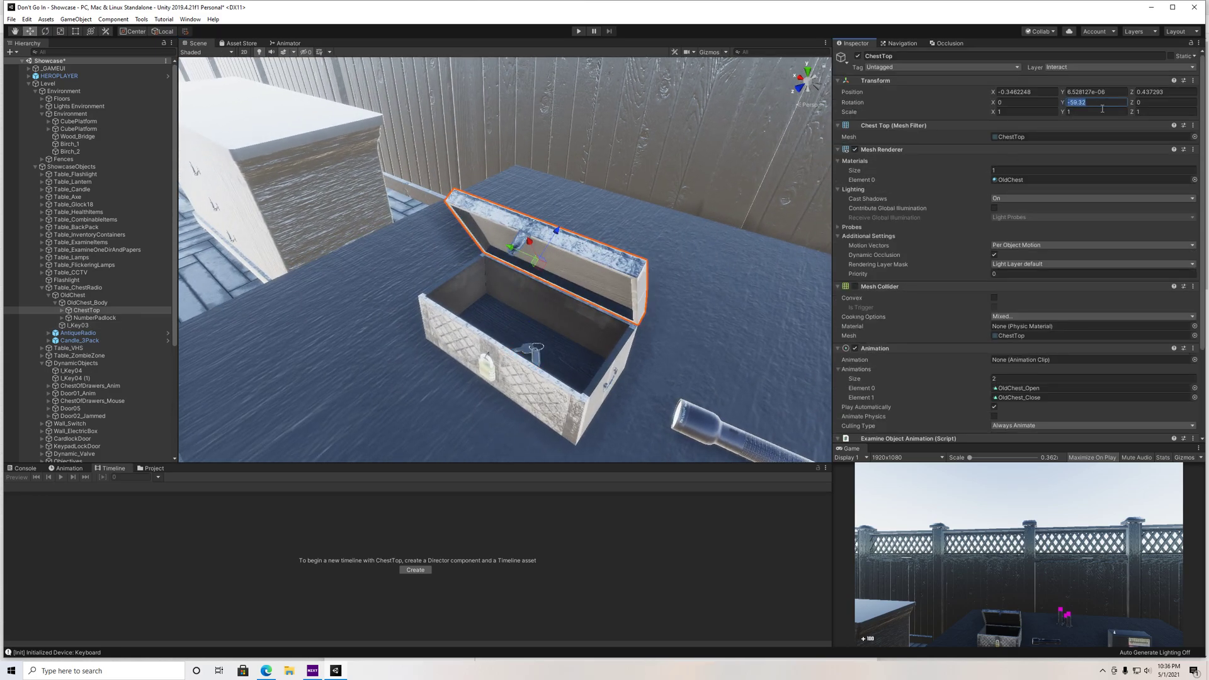
text(0)
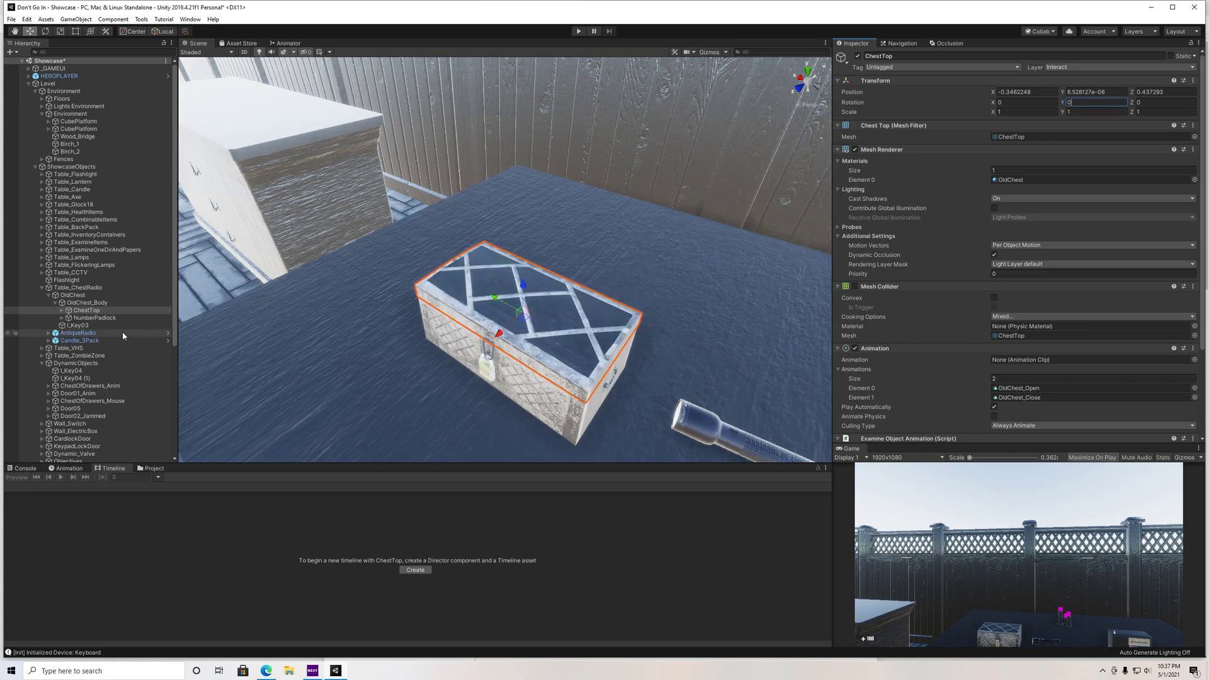
- Enter a new three-digit Unlock Code in the Number Padlock script of NumberPadlock
click(78, 326)
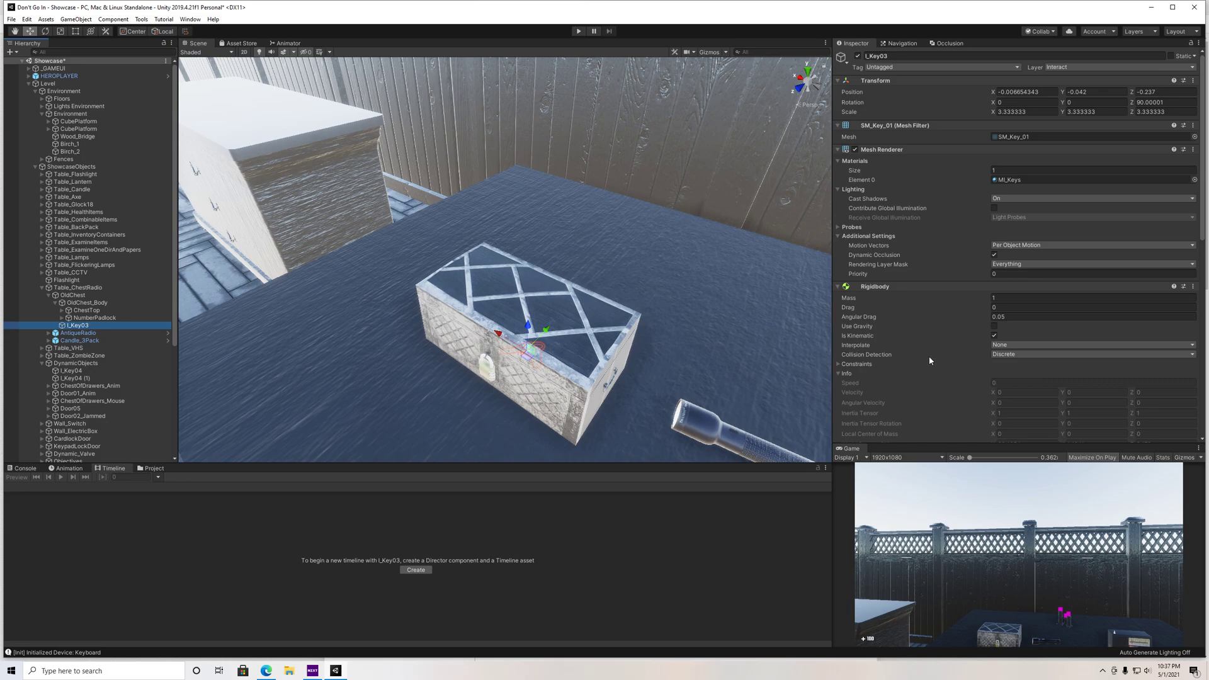
click(88, 318)
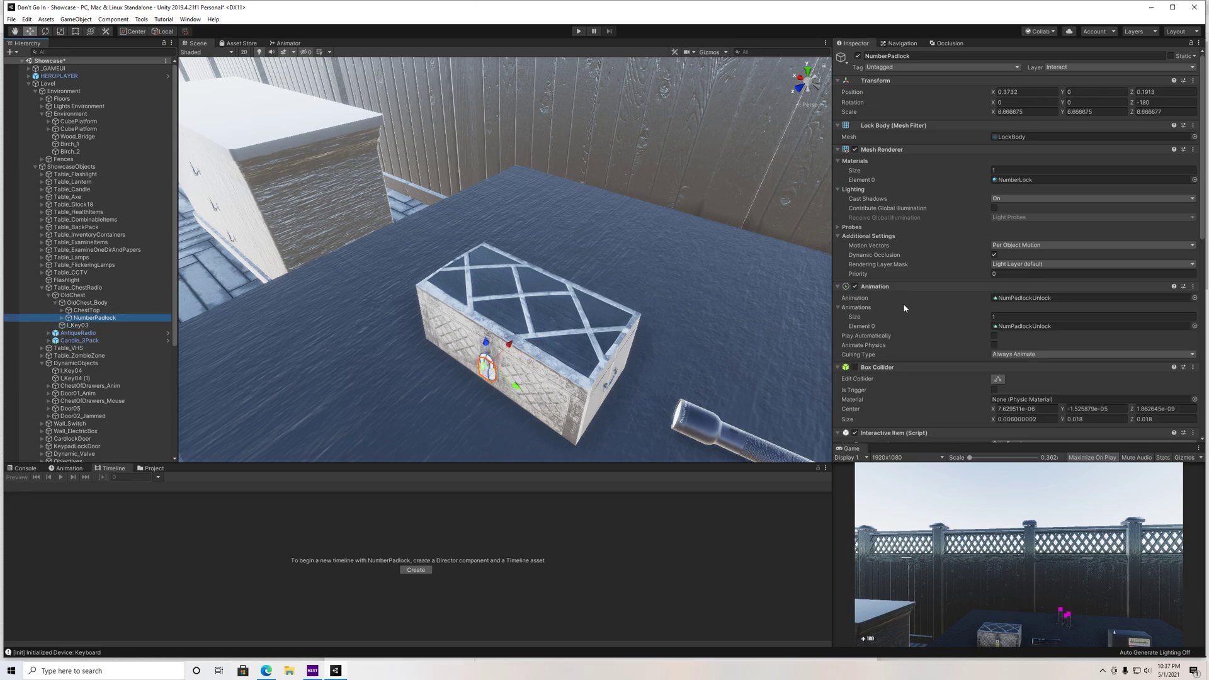
scroll(903, 307, down, 10)
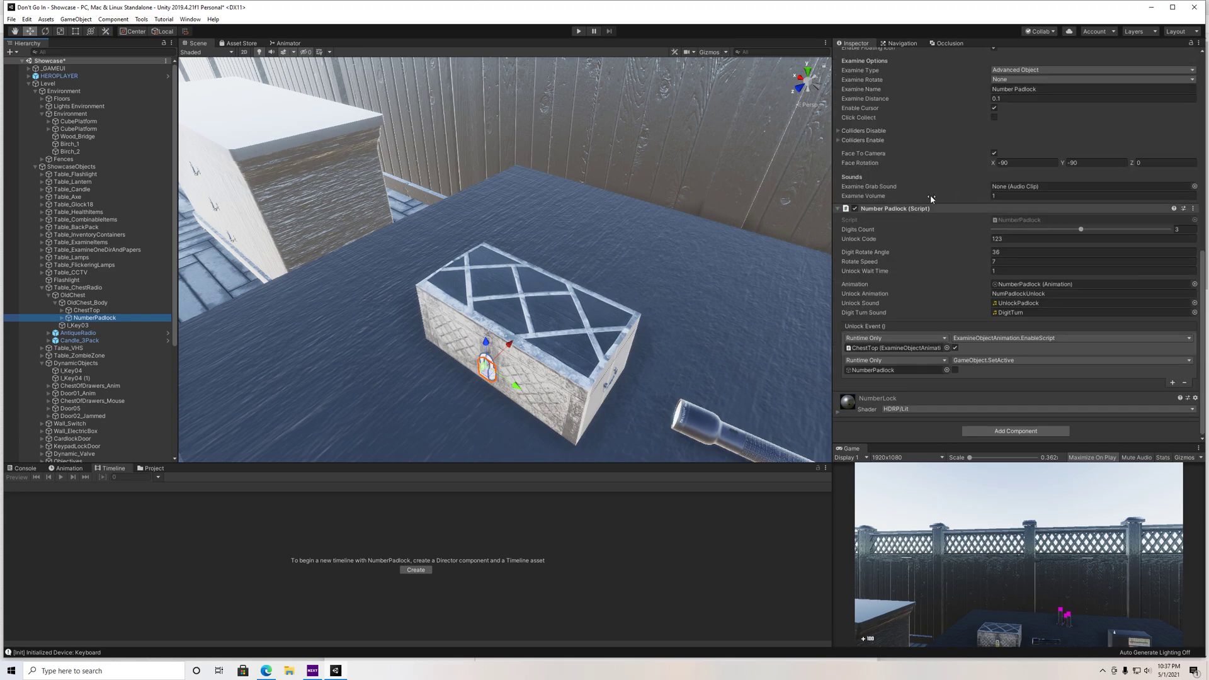
click(999, 240)
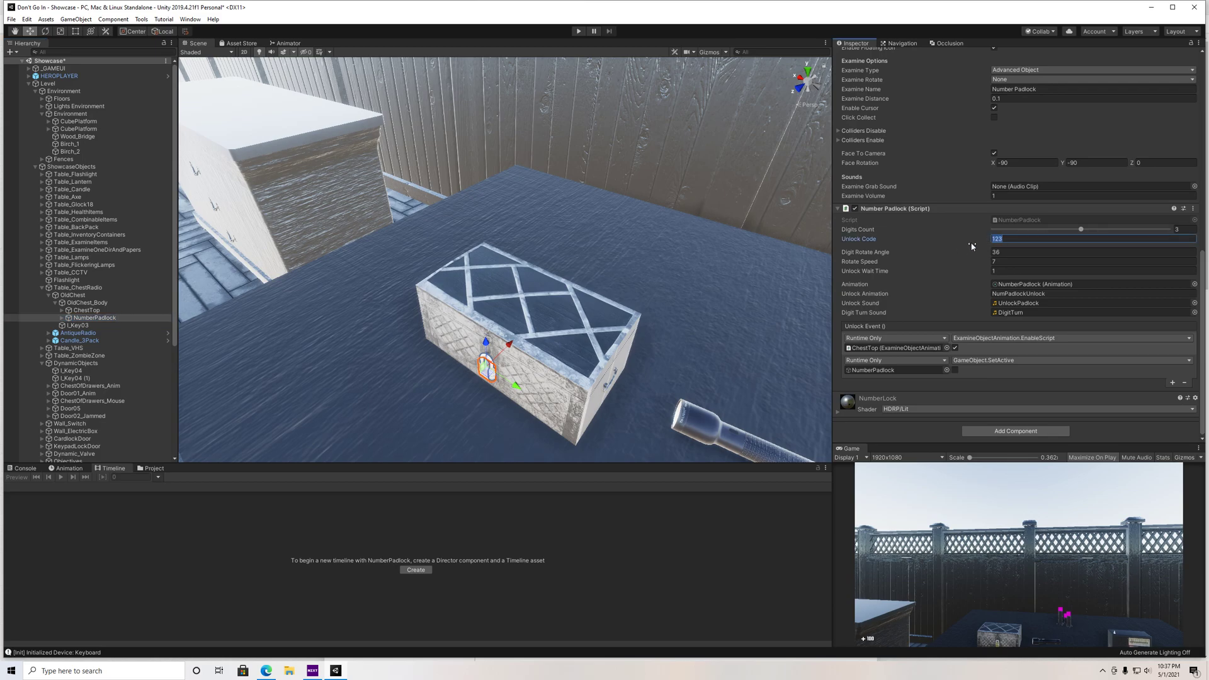
text(111)
key(Return)
click(1011, 253)
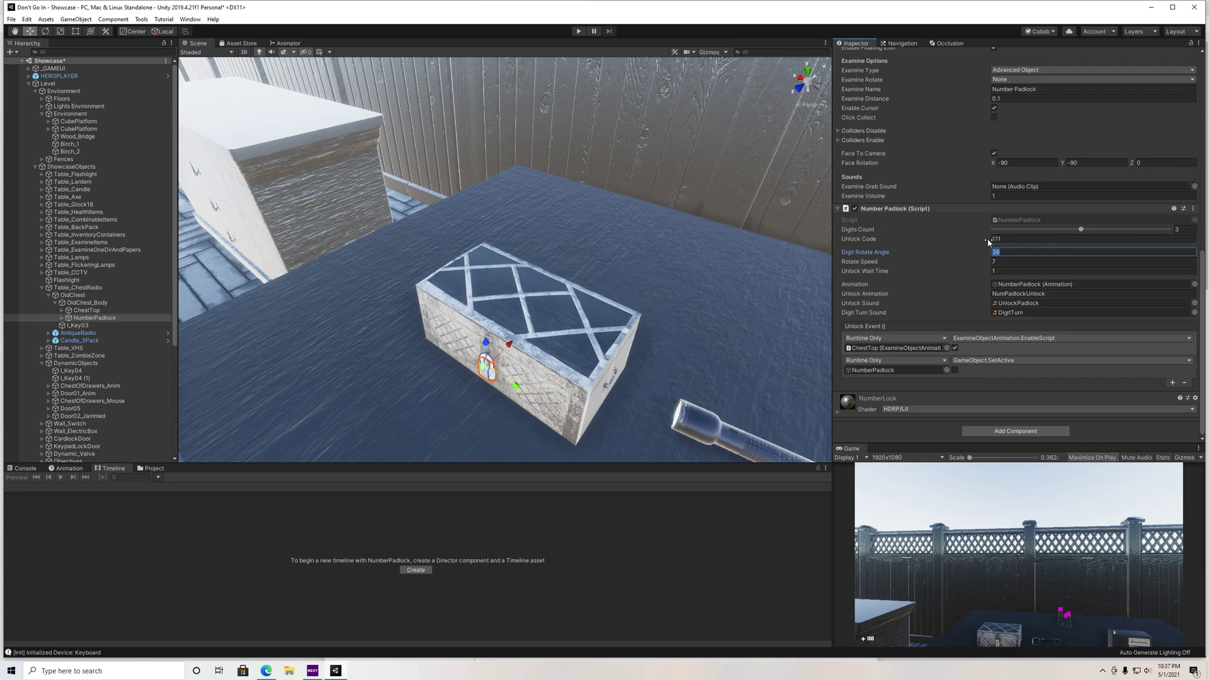
- Frame the chest's number padlock up close and inspect its digit wheels and Digits Count setting
right_drag(690, 336, 724, 276)
key(w)
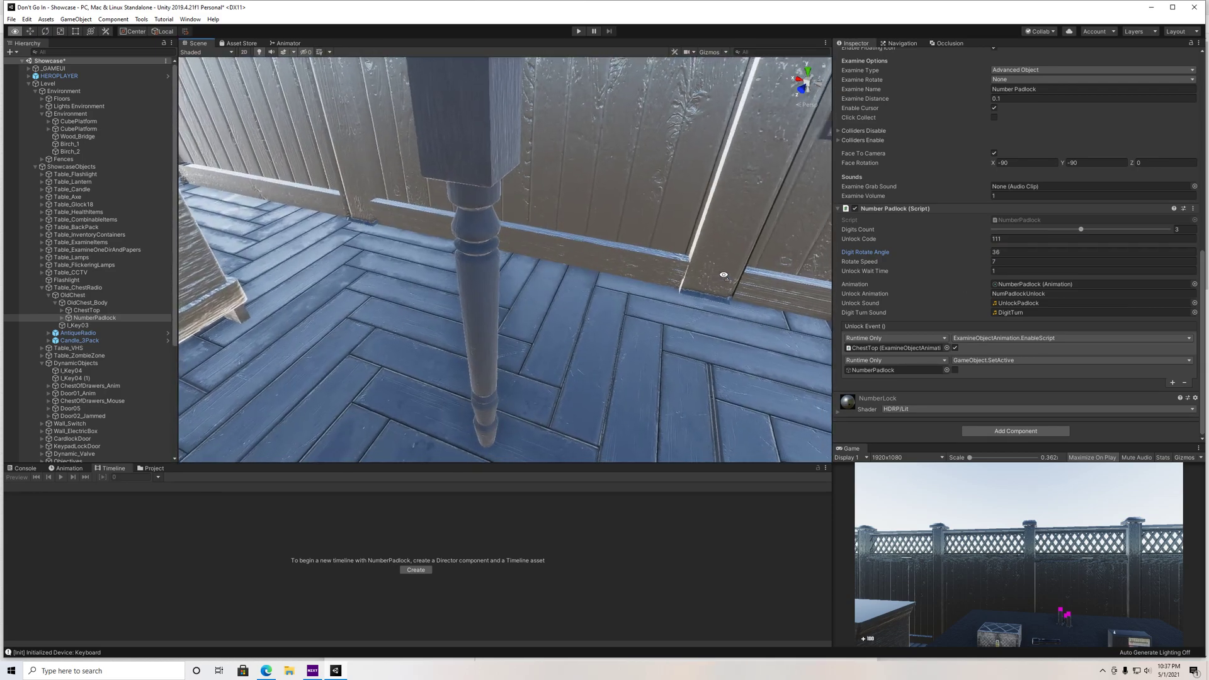
key(f)
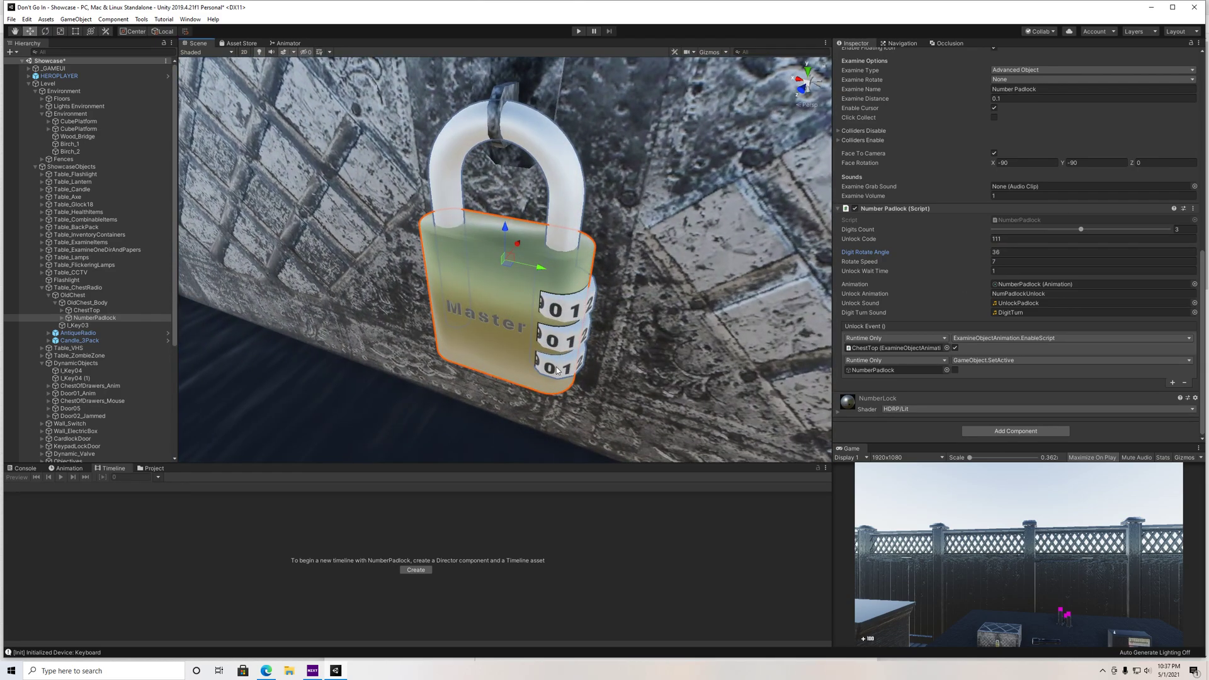
drag(1082, 229, 1102, 233)
- Play-test examining the closed, padlocked chest and stop the game
click(580, 31)
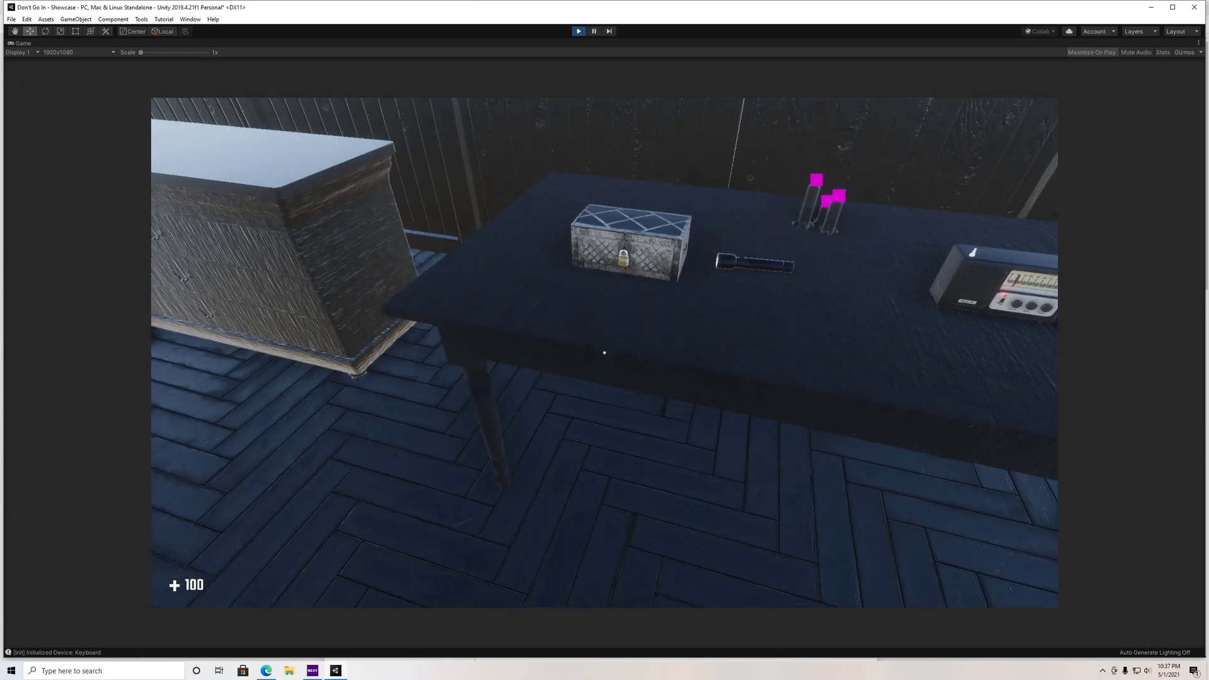
key(q)
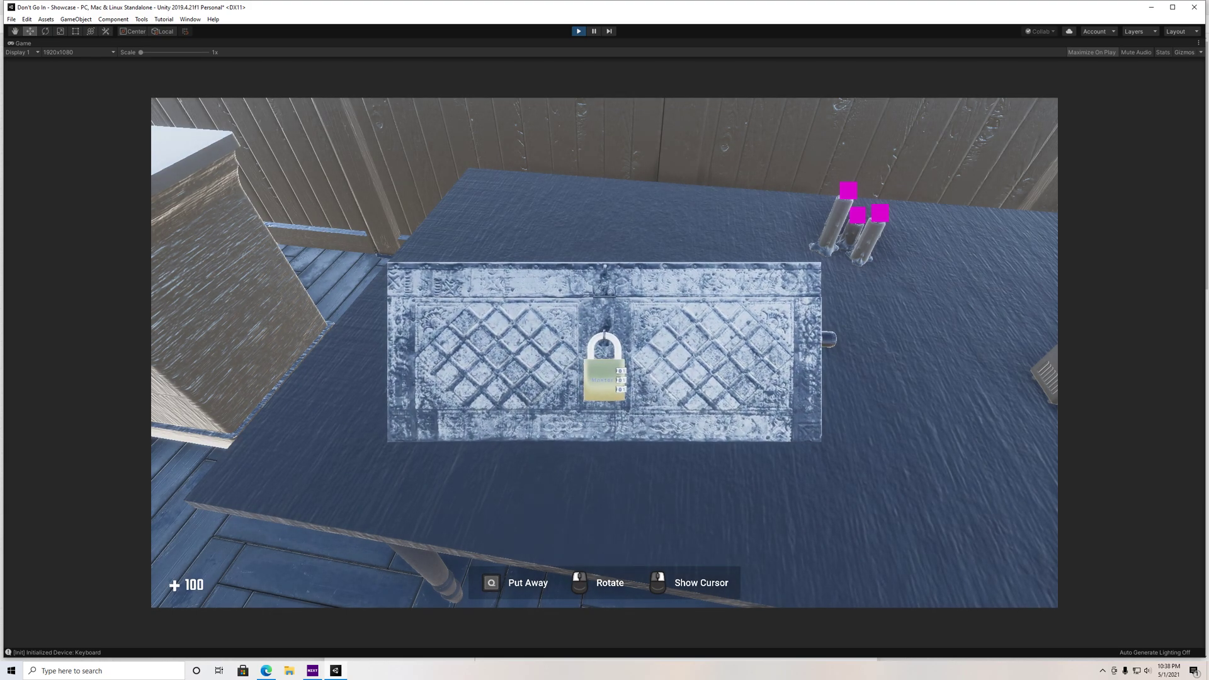
key(Escape)
click(578, 31)
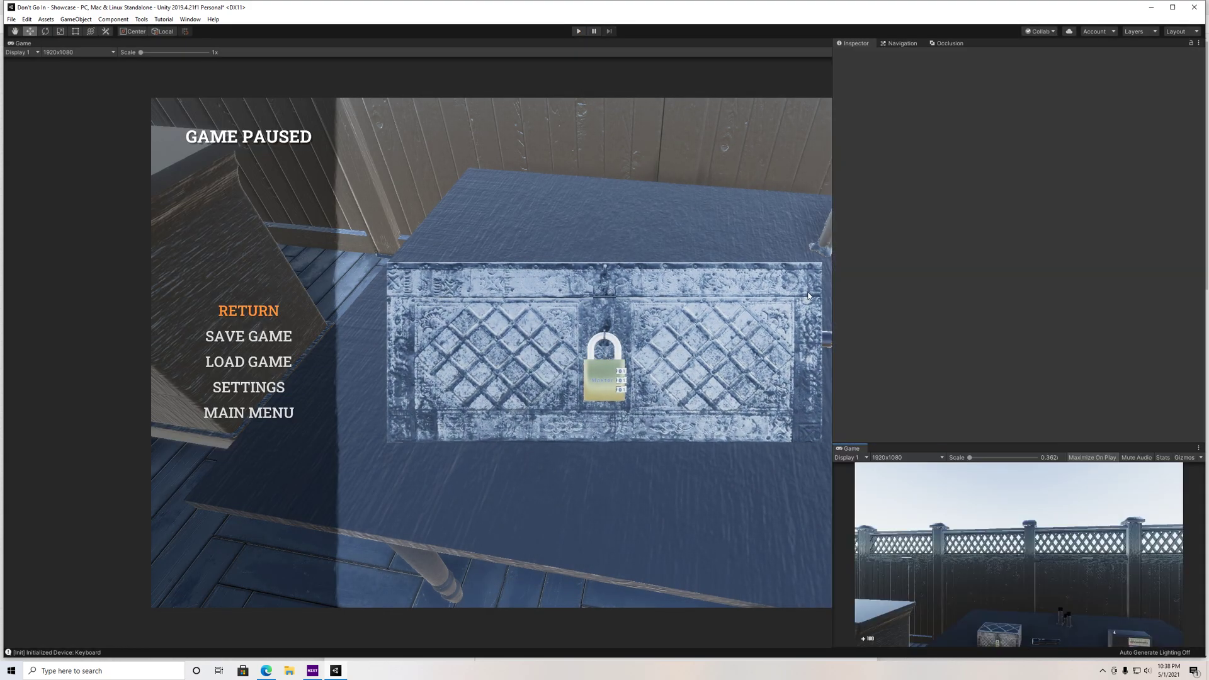
- Start a play-test of the scene, walk up to the closed chest and examine its number padlock up close
click(1111, 230)
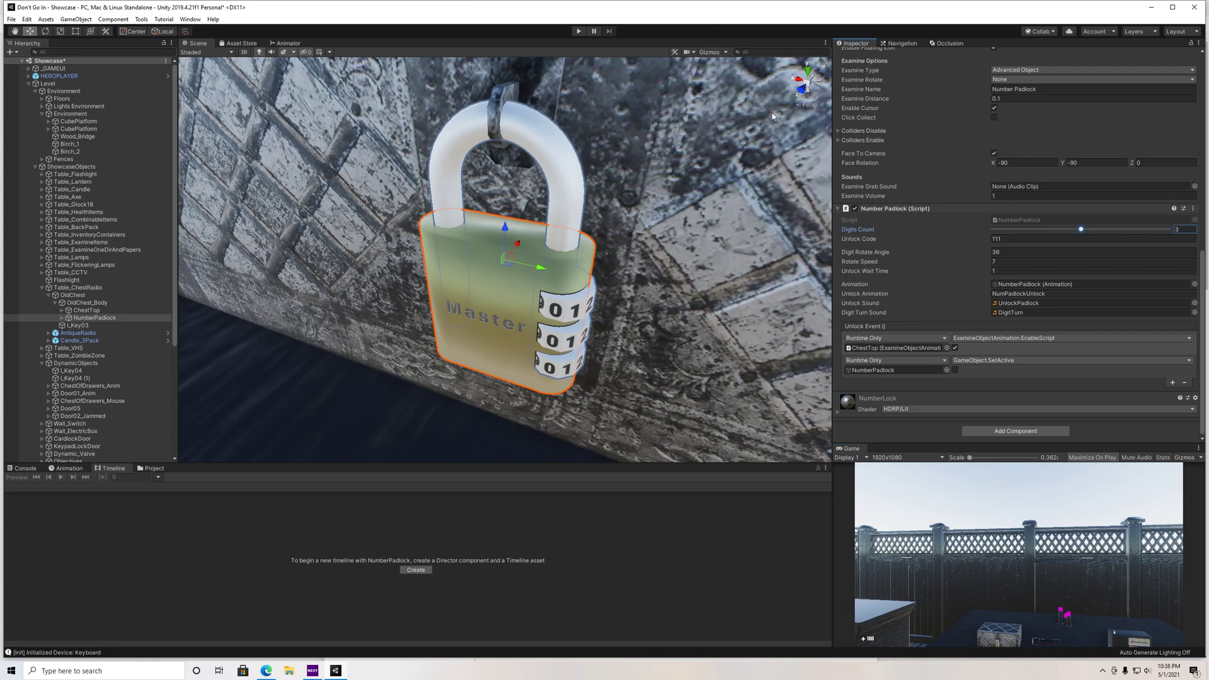
click(577, 31)
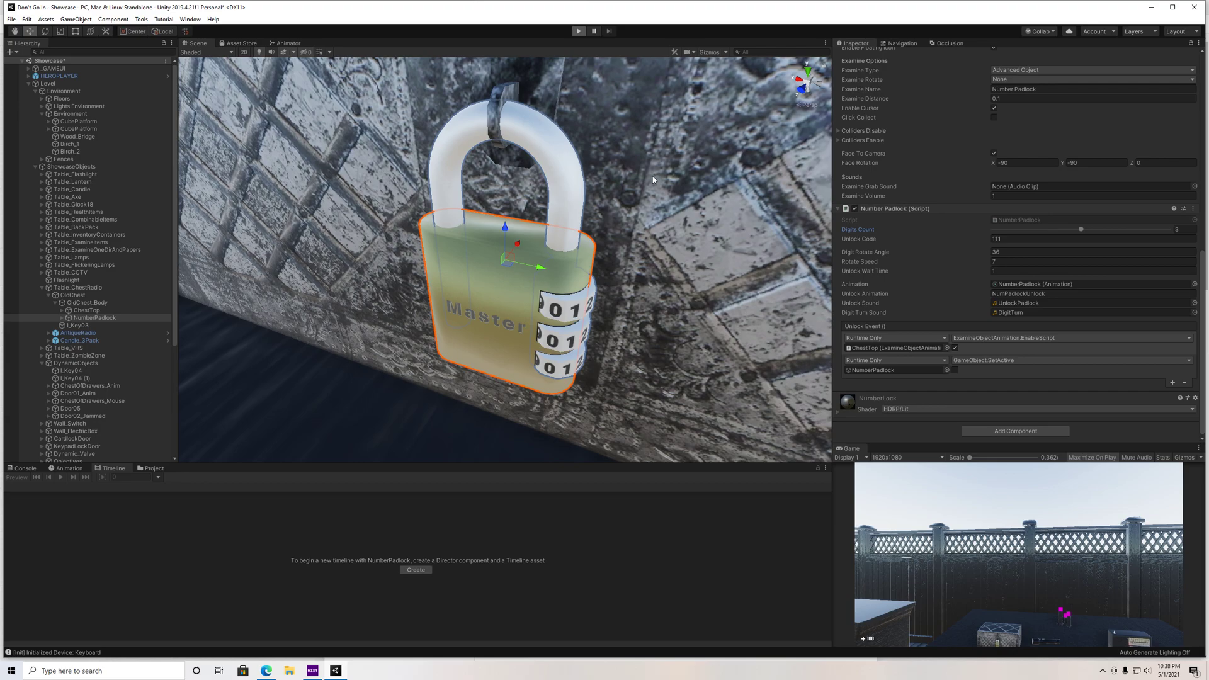
key(w)
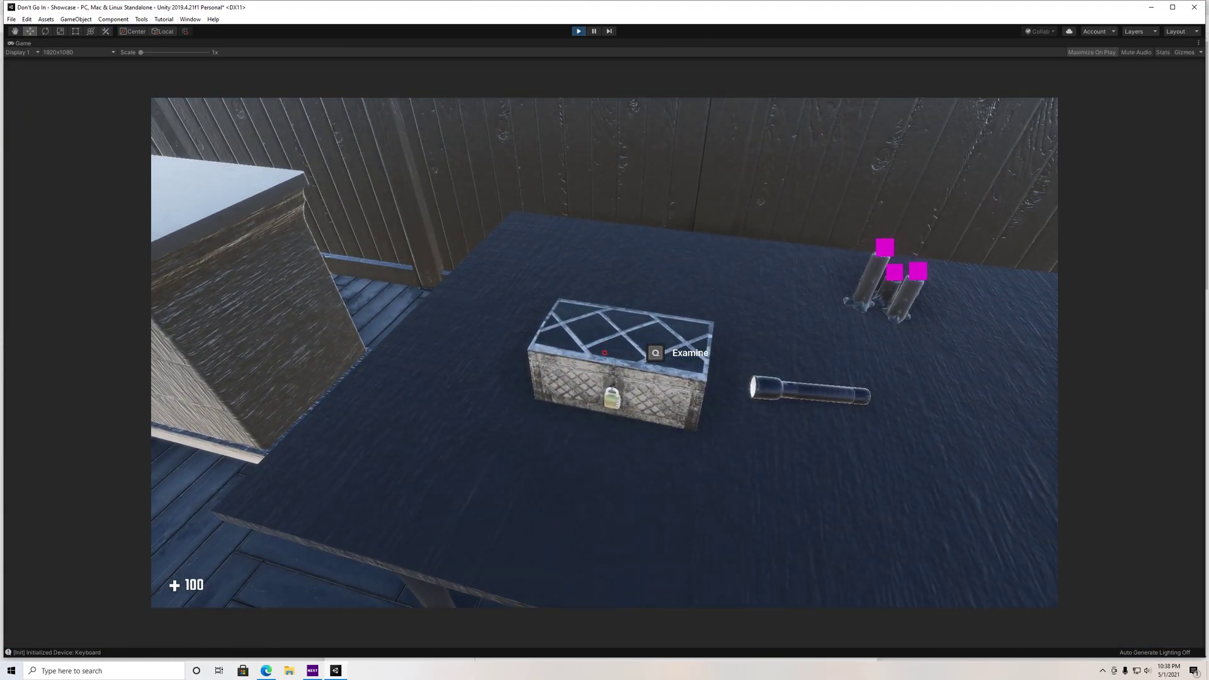
key(q)
click(605, 357)
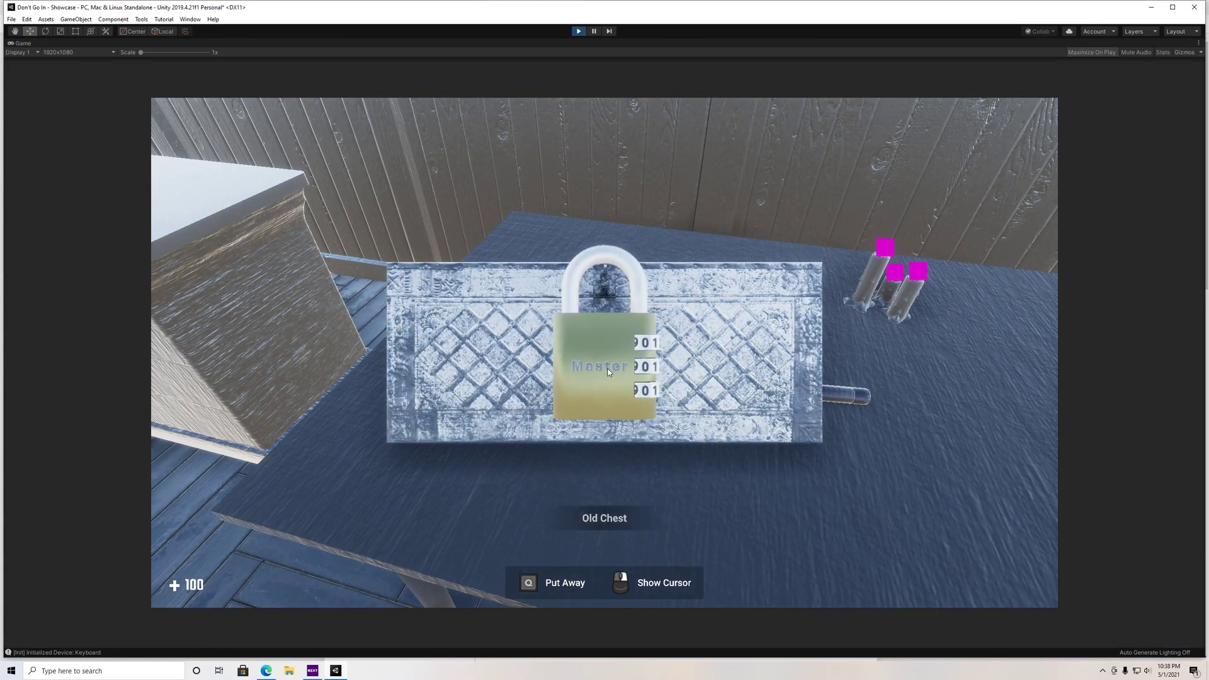
- Turn the padlock's three digit wheels to the unlock code to open the chest in the play-test
click(670, 315)
click(670, 352)
click(674, 389)
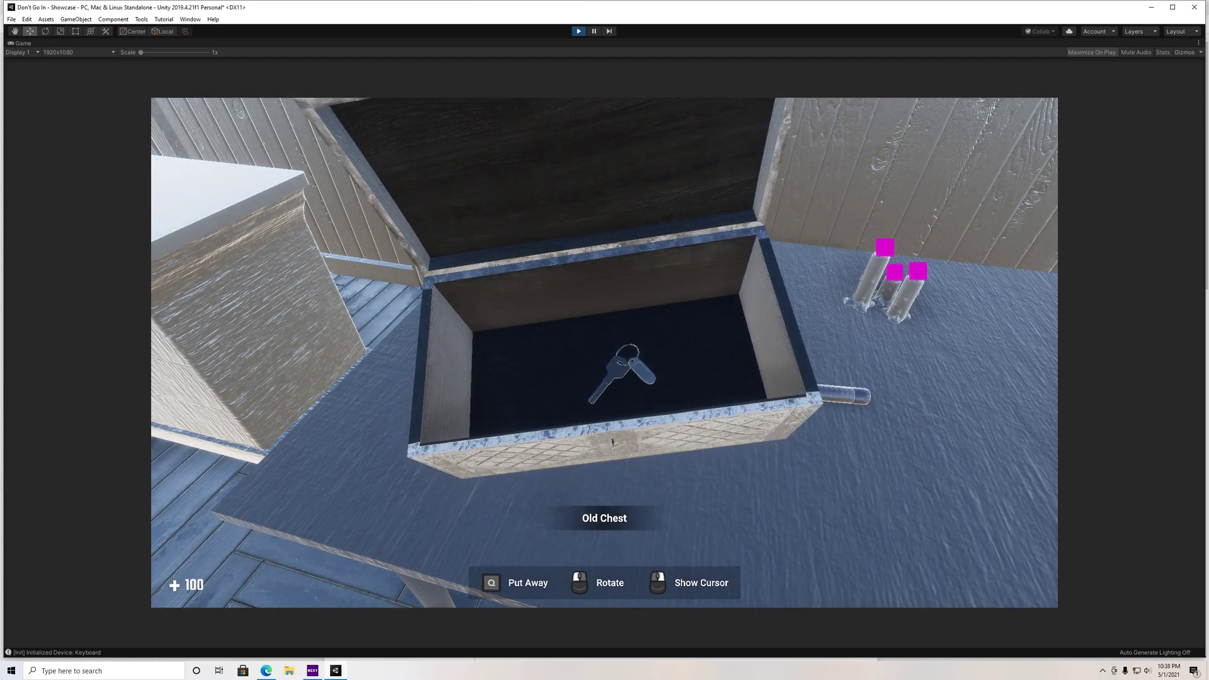
- Examine the key inside the opened chest, take it and put the chest away
click(617, 350)
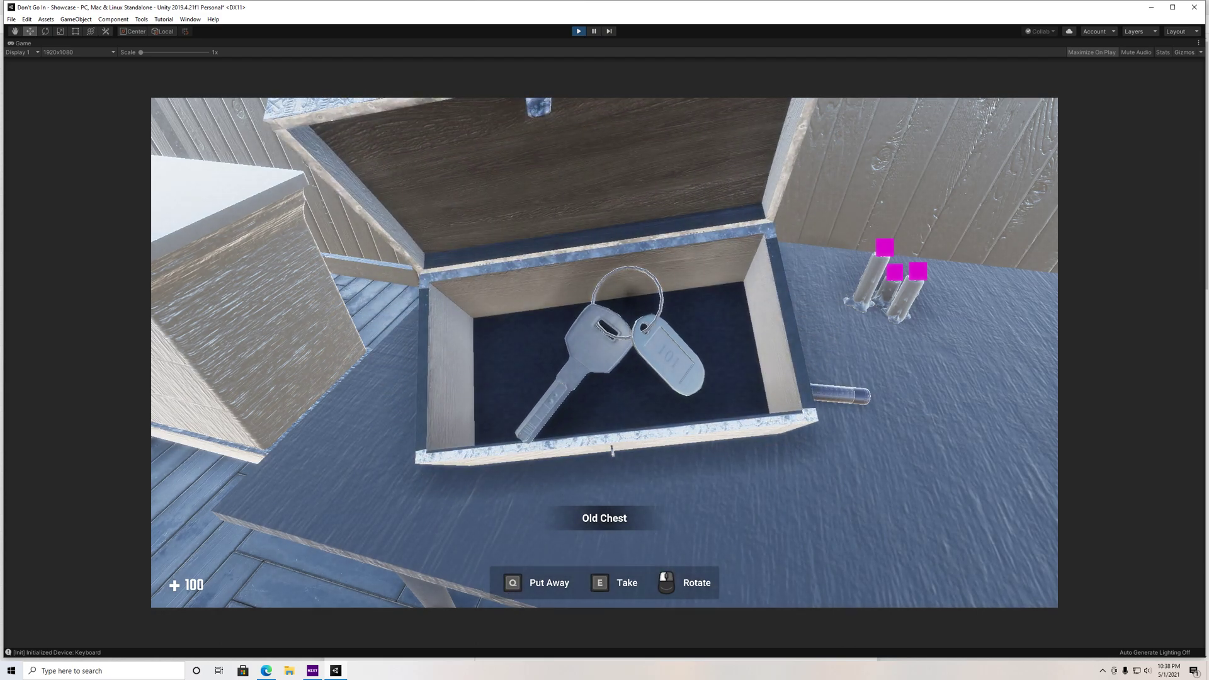
key(e)
key(Escape)
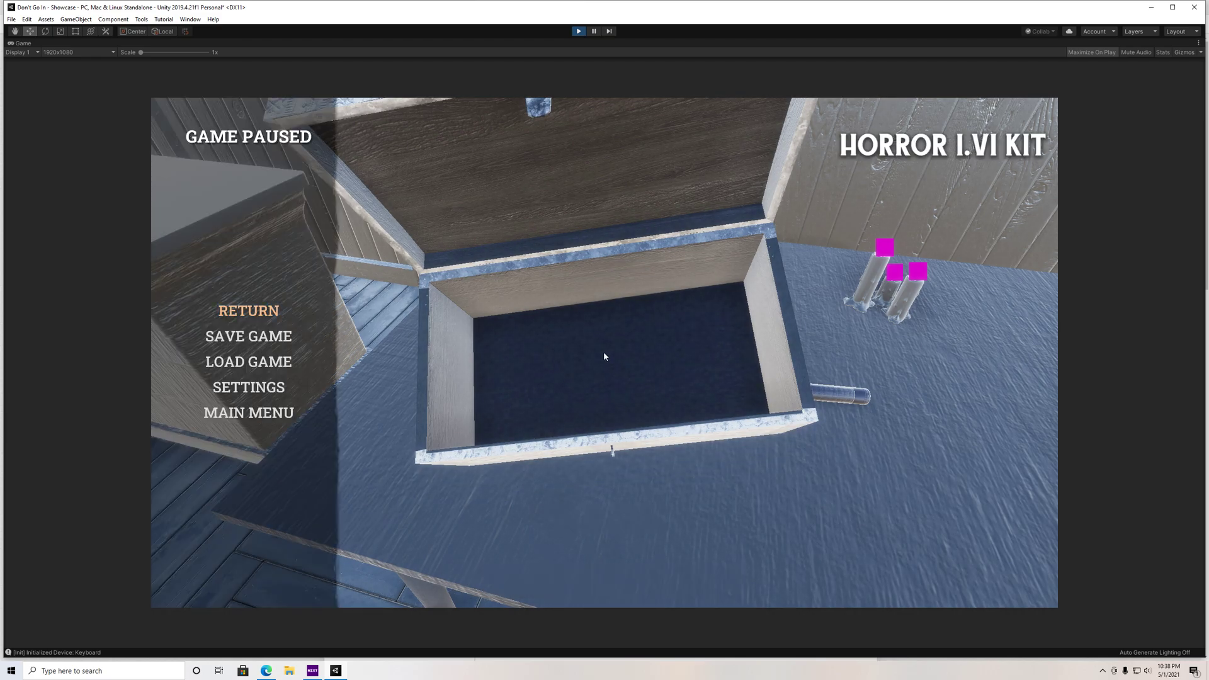
key(Escape)
key(q)
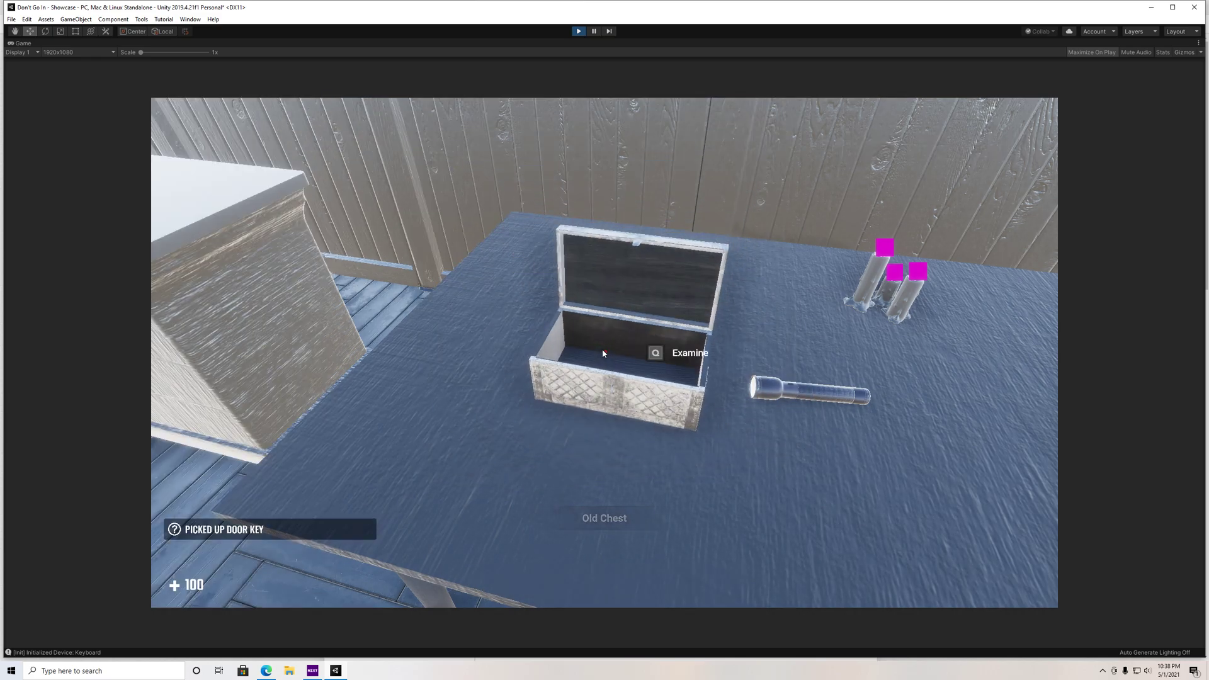
- Check the collected key's entry in the player's inventory and return to the game
key(Tab)
click(715, 203)
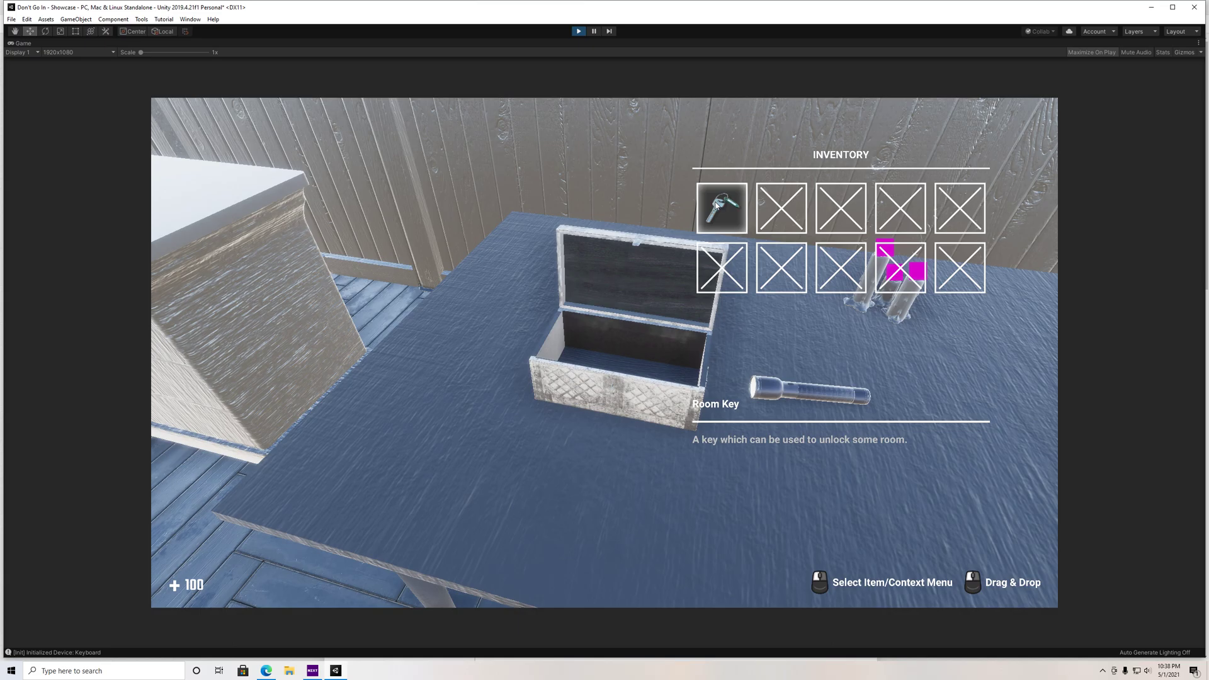
key(Escape)
click(249, 311)
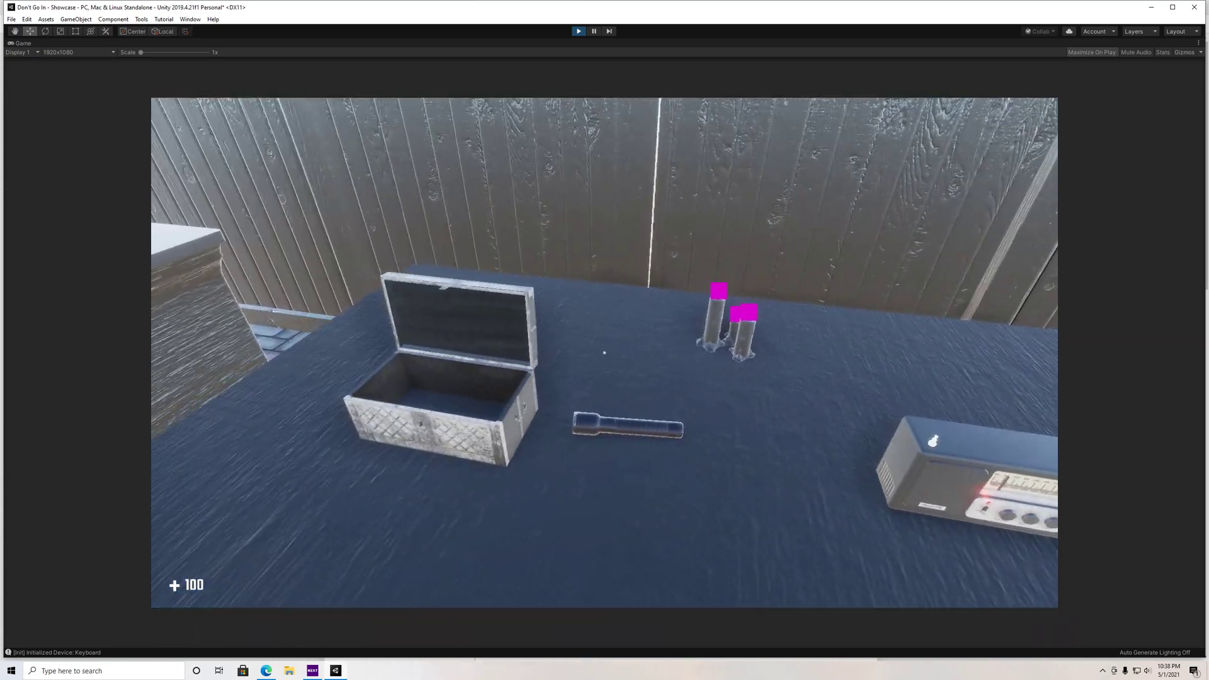
- Look at the emptied chest from several sides, stop the game and view the whole chest table in the scene
key(a)
key(d)
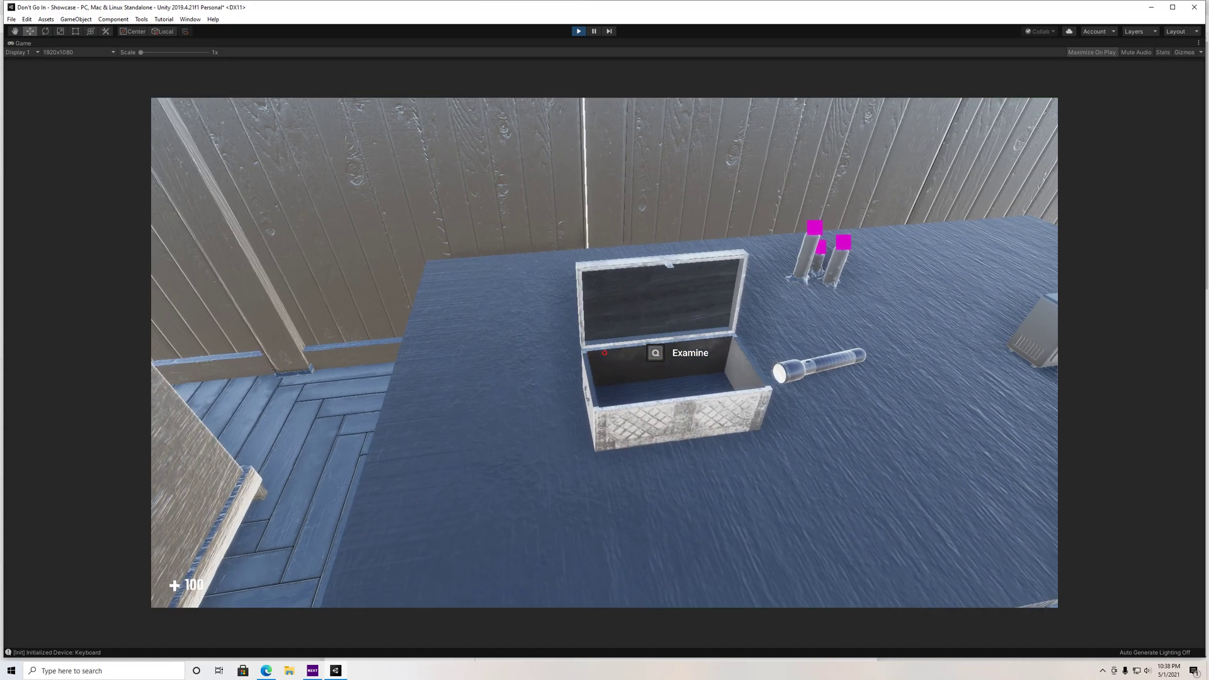
key(s)
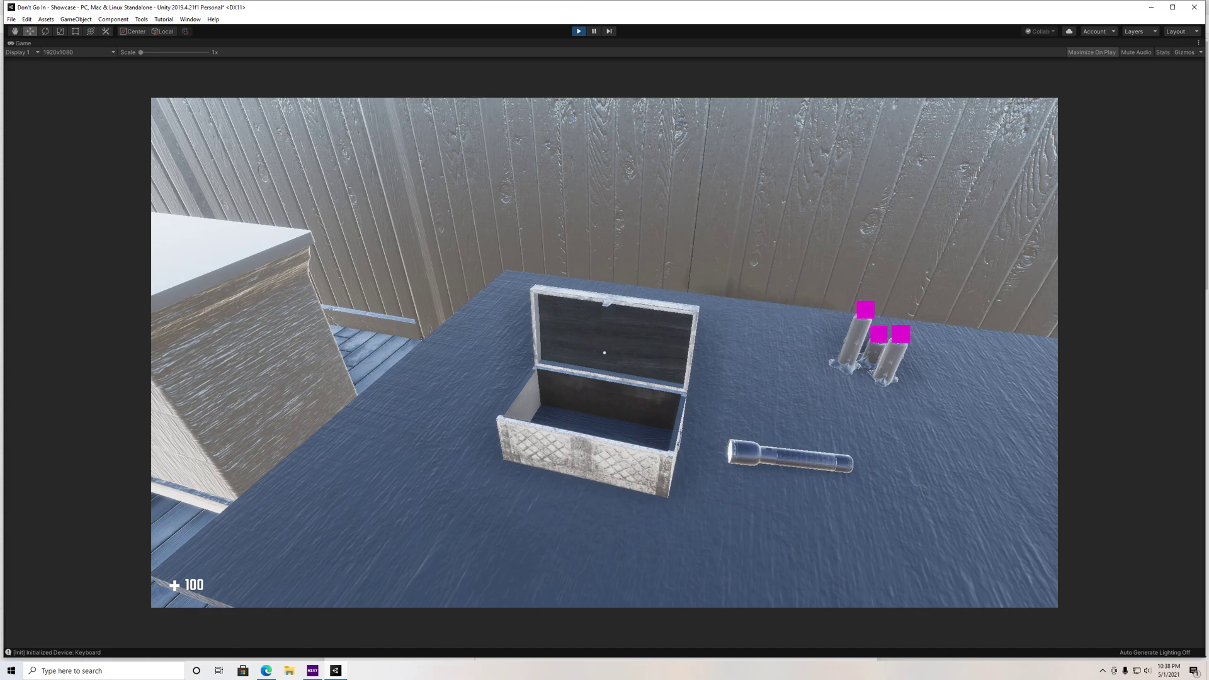
key(Escape)
click(579, 31)
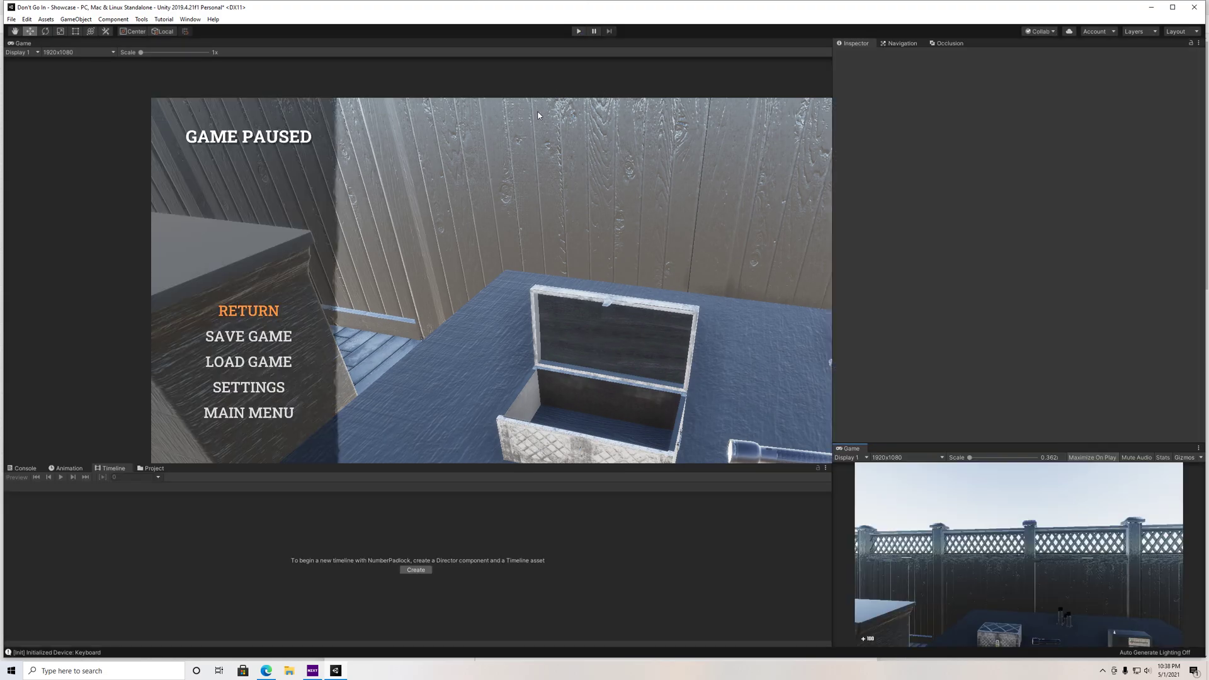
scroll(575, 293, down, 6)
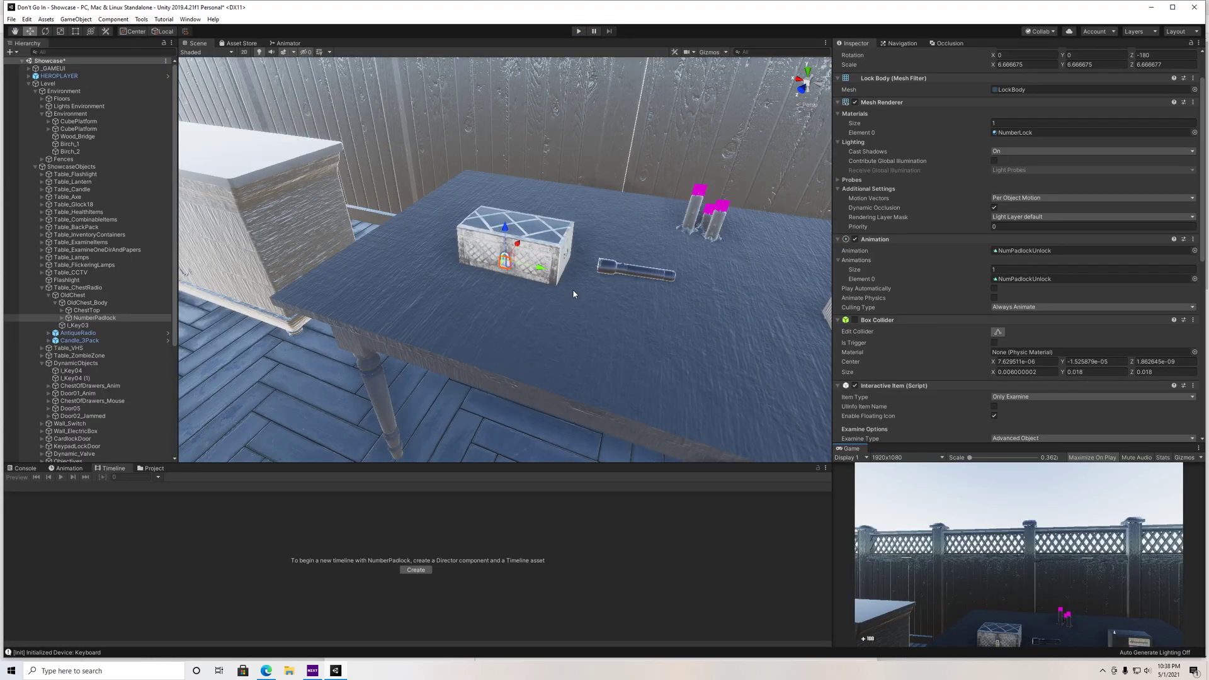